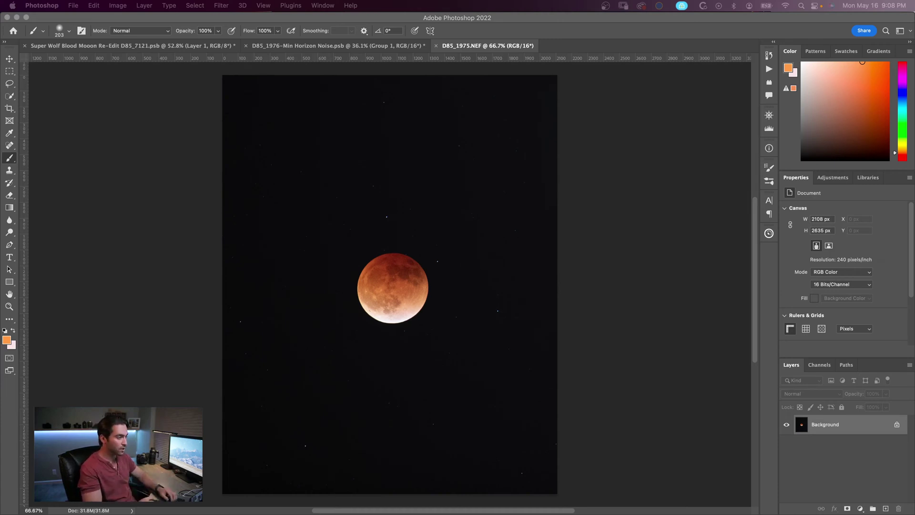
- Duplicate the Background layer into Layer 1 with Cmd+J, then zoom in on the moon
left_click(846, 425)
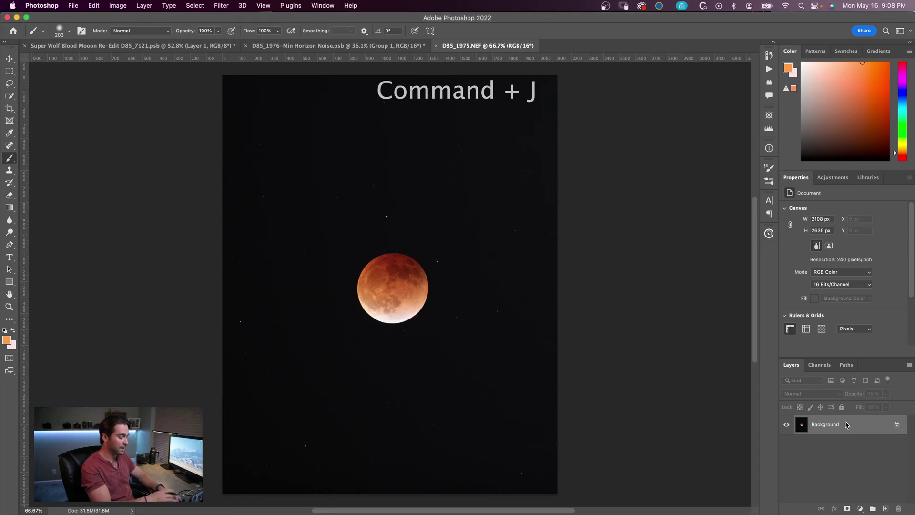
key("super+j")
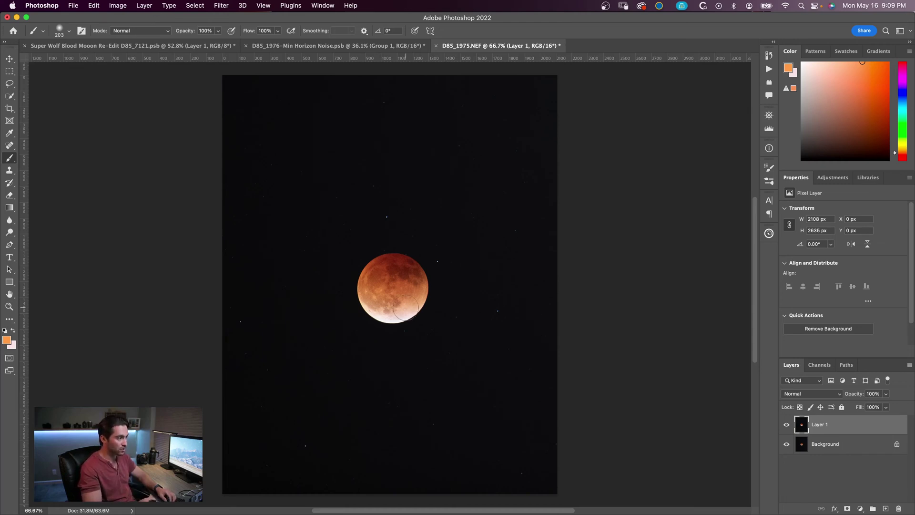
scroll(388, 324, "up", 4)
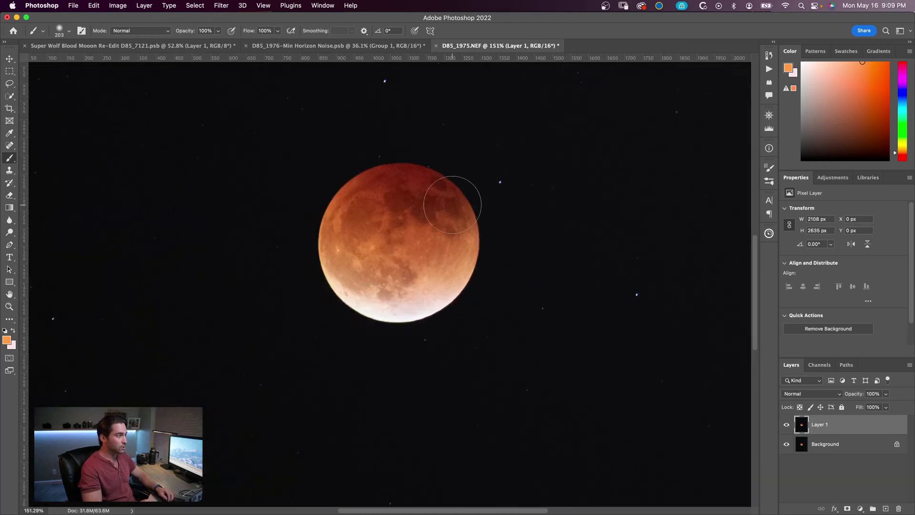
scroll(452, 204, "up", 5)
scroll(452, 204, "right", 15)
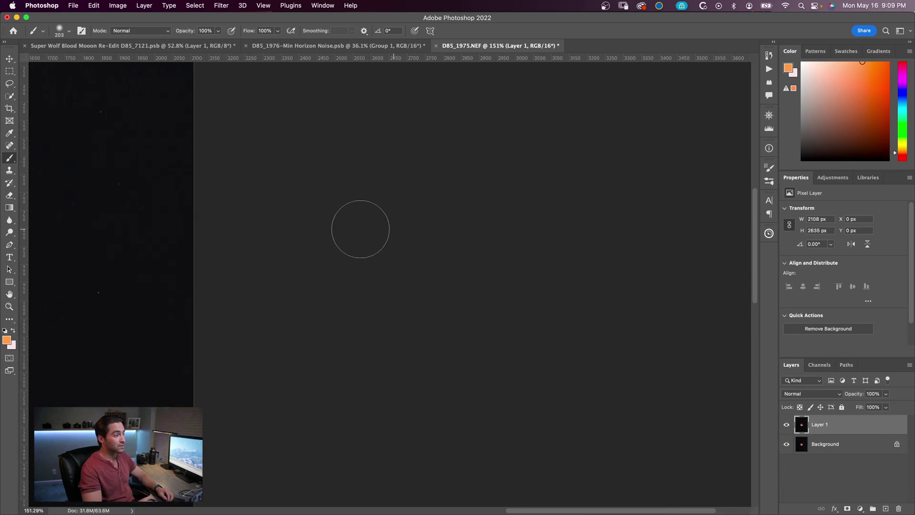
scroll(360, 229, "left", 15)
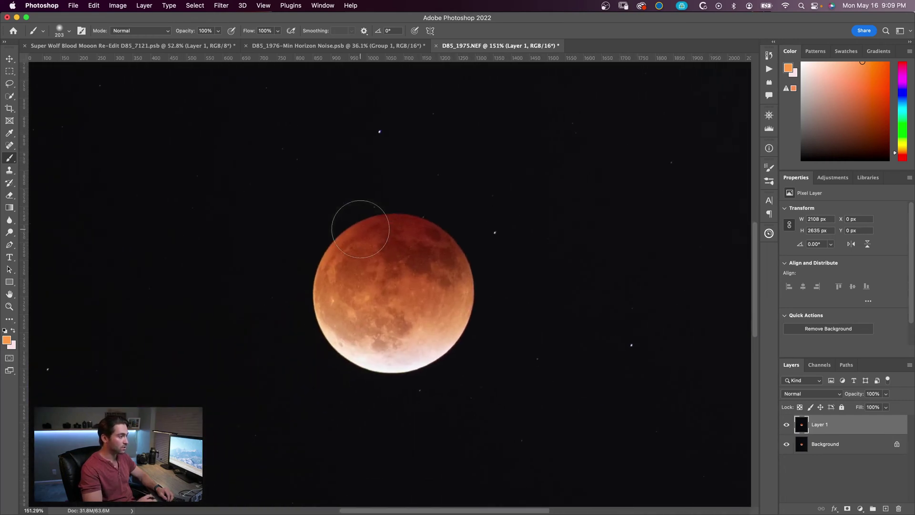
scroll(361, 229, "left", 3)
scroll(360, 229, "down", 2)
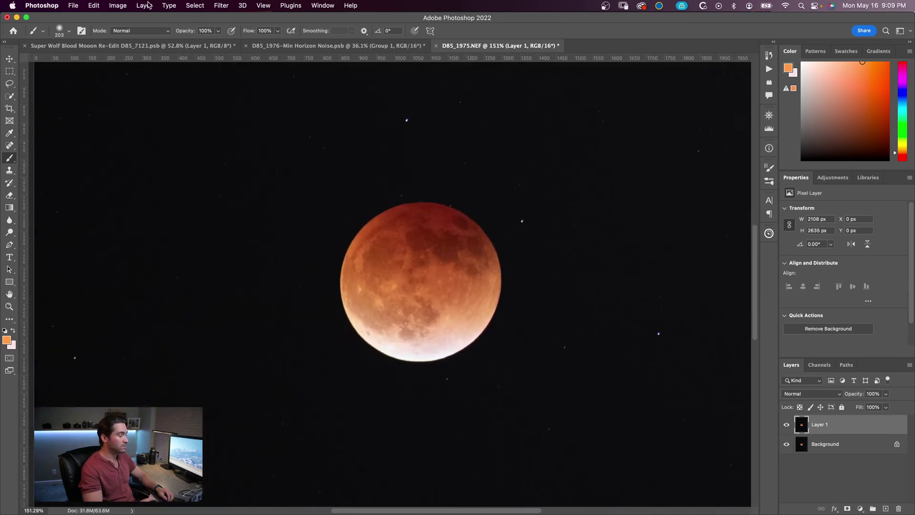
- Select the moon with Select > Subject and add a layer mask to Layer 1
left_click(200, 6)
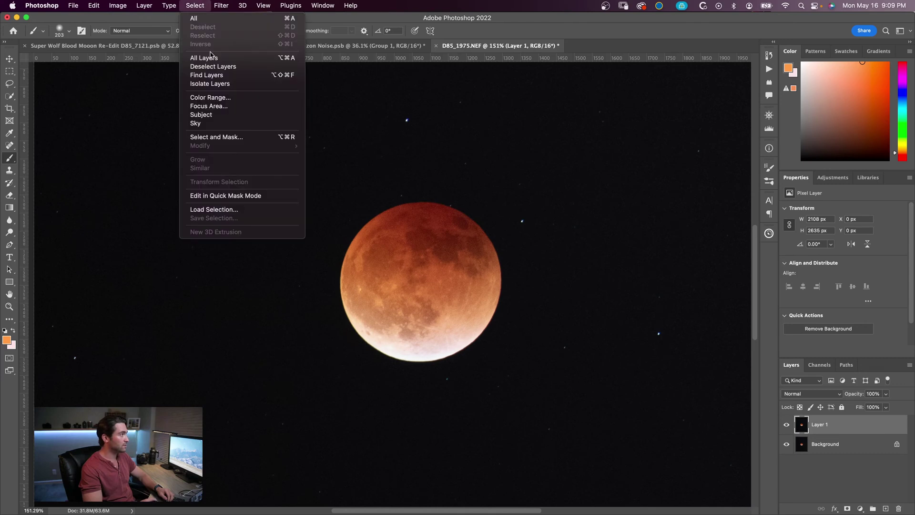
left_click(212, 116)
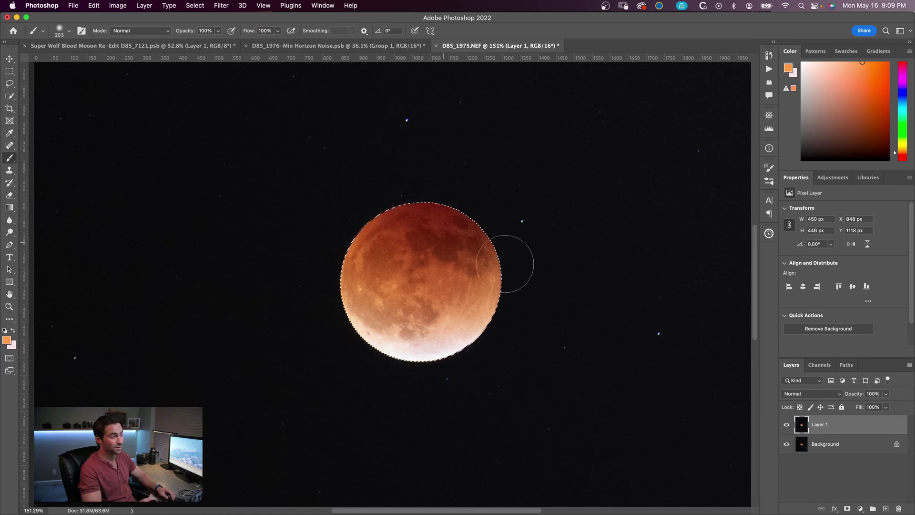
scroll(496, 285, "up", 3)
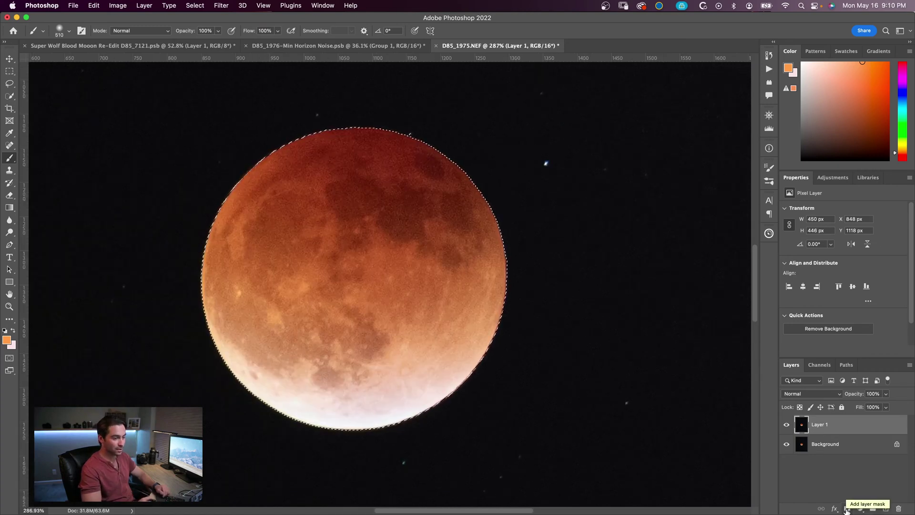
left_click(847, 509)
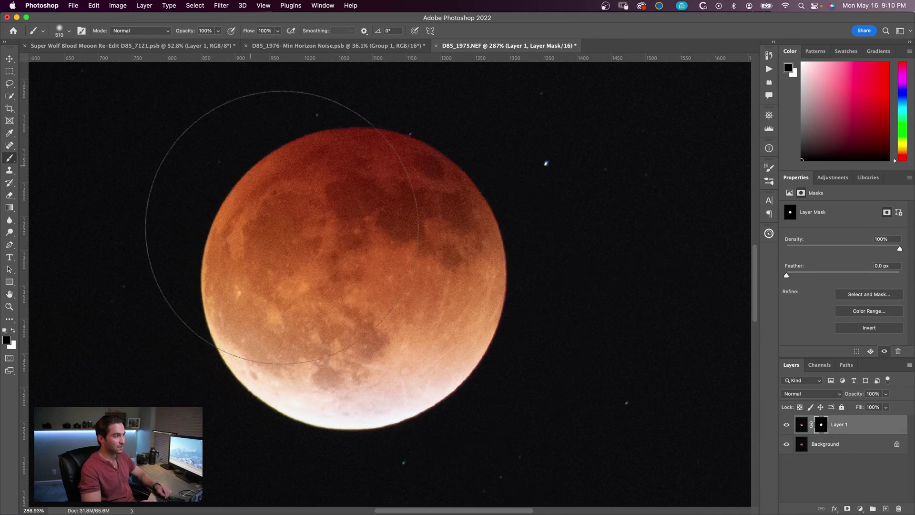
- Add an empty Layer 2 above Background, then make Layer 1 active again
left_click(885, 508, "super")
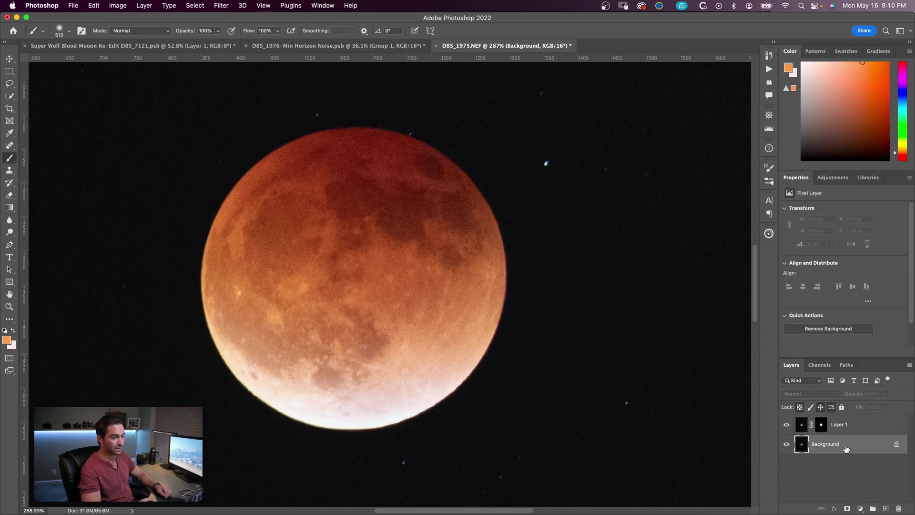
key("super+BackSpace")
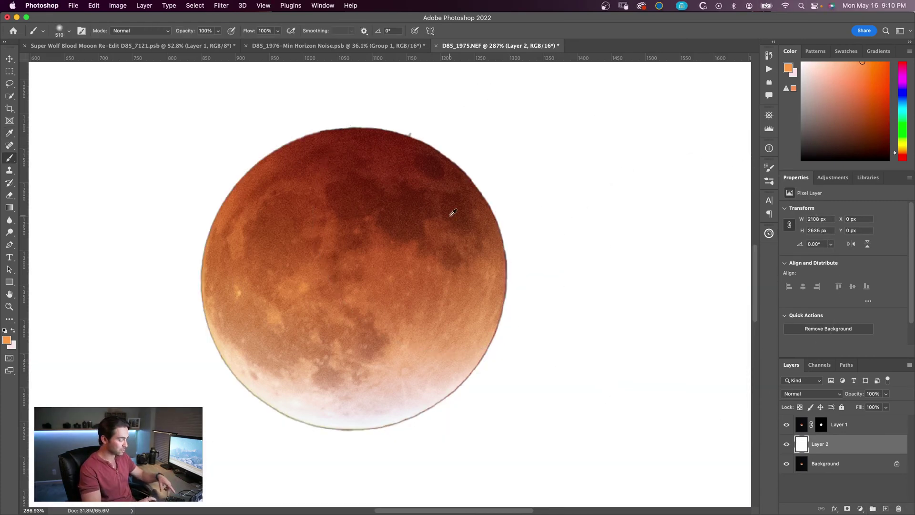
scroll(450, 216, "down", 5)
key("super+z")
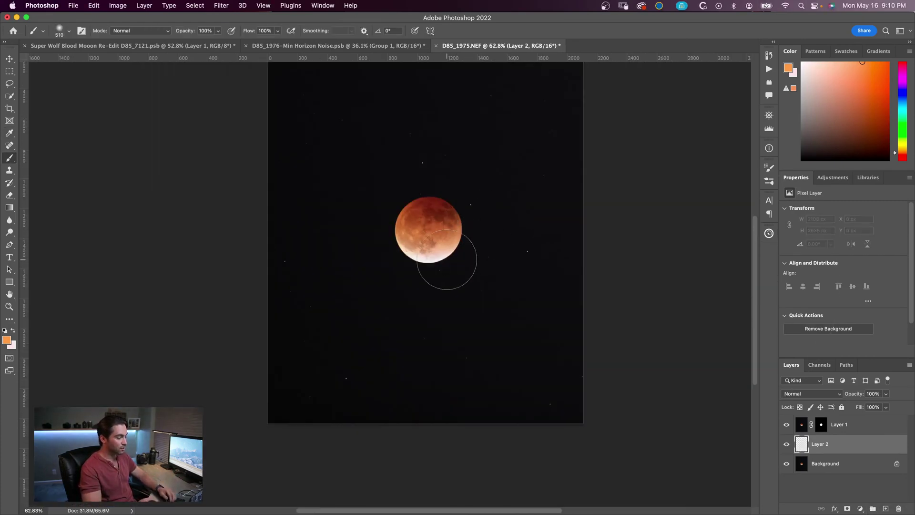
scroll(422, 256, "up", 3)
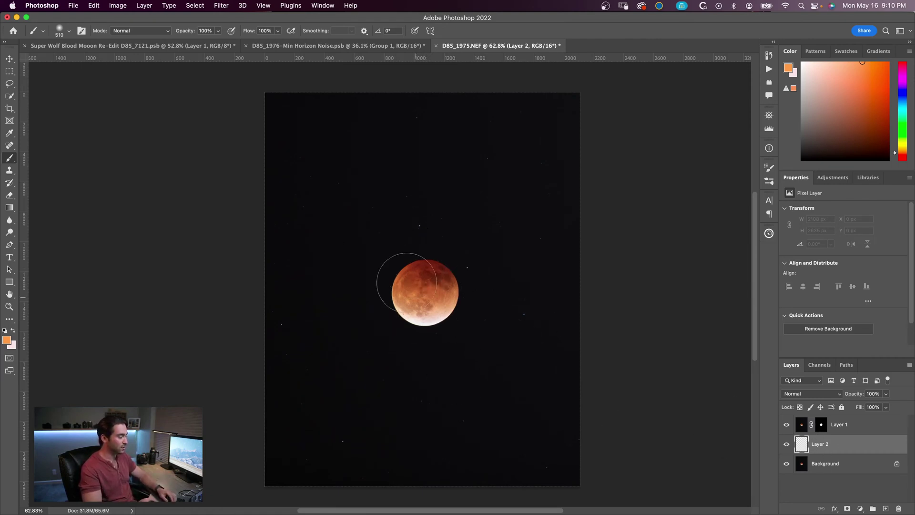
left_click(800, 428)
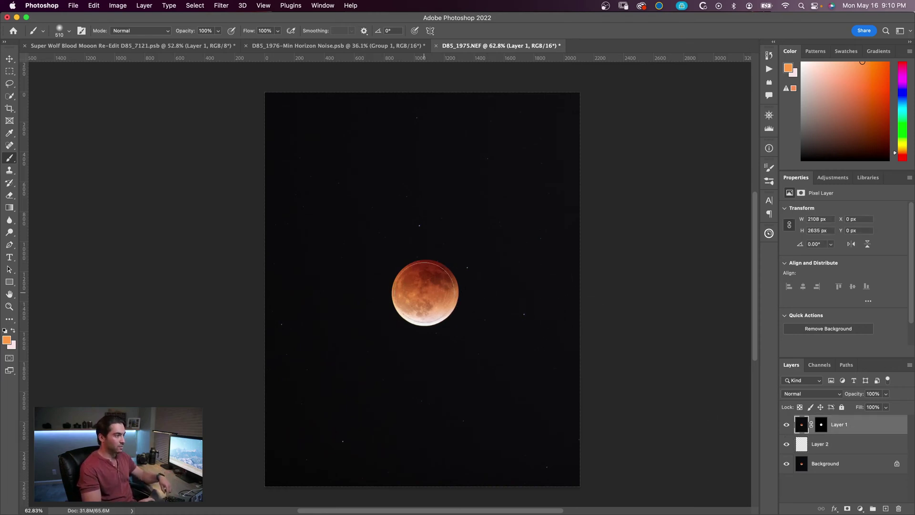
scroll(427, 288, "up", 5)
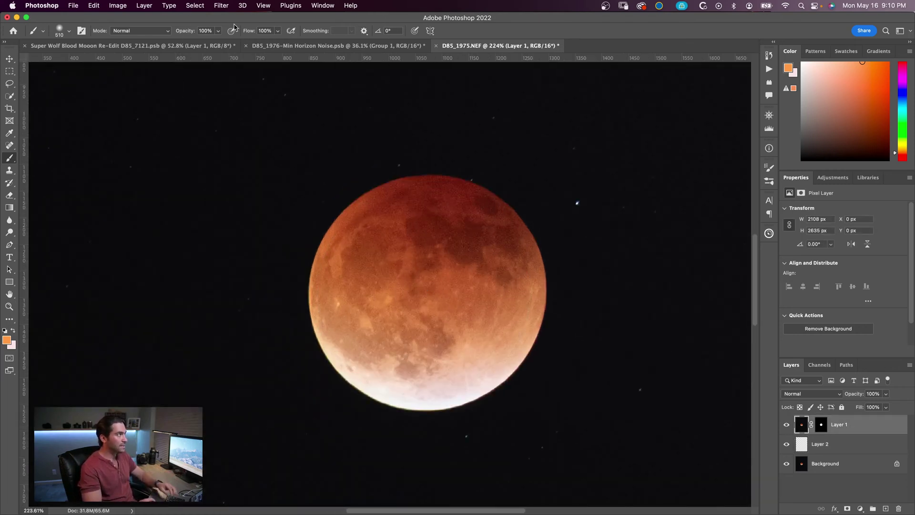
left_click(213, 5)
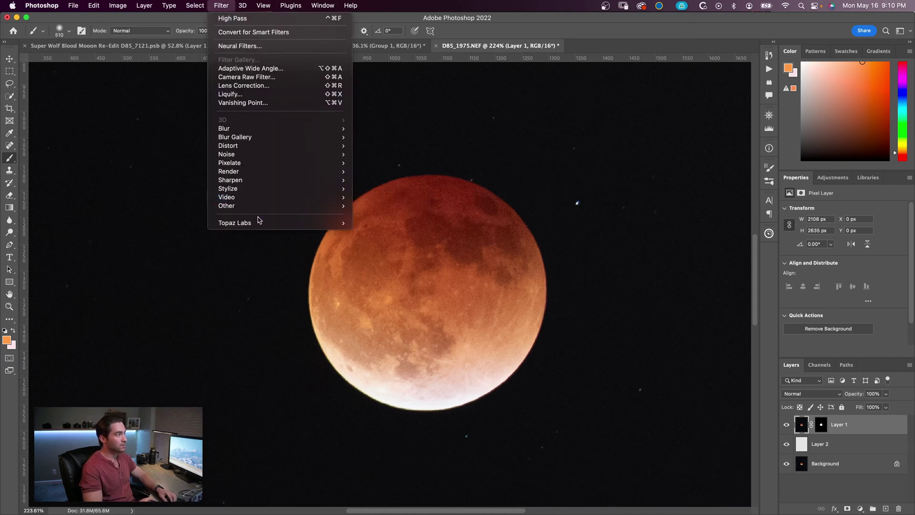
mouse_move(270, 224)
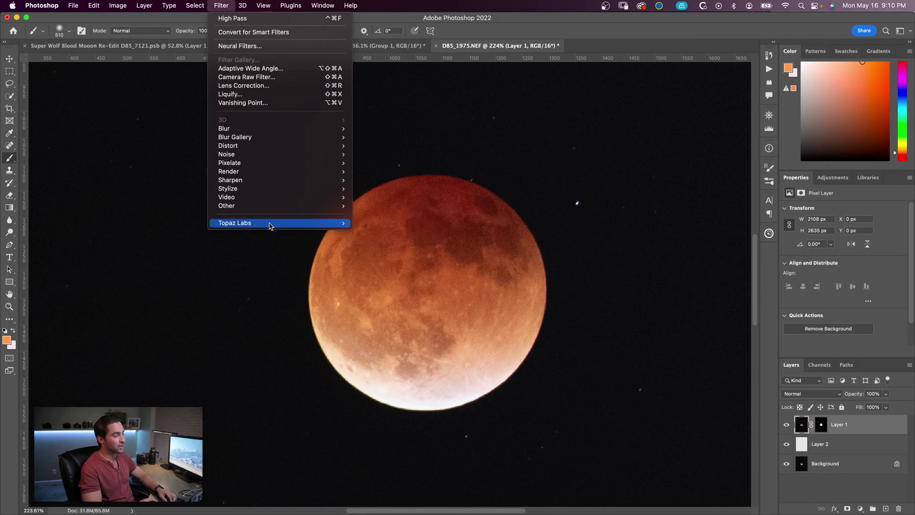
left_click(378, 144)
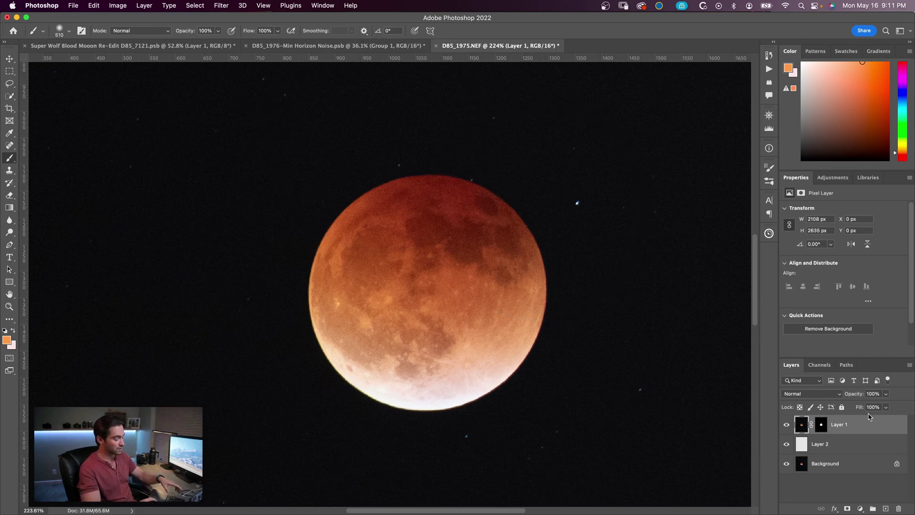
- Open the Camera Raw Filter on Layer 1, zoom the preview to 100%, and expand Basic
key("super+shift+a")
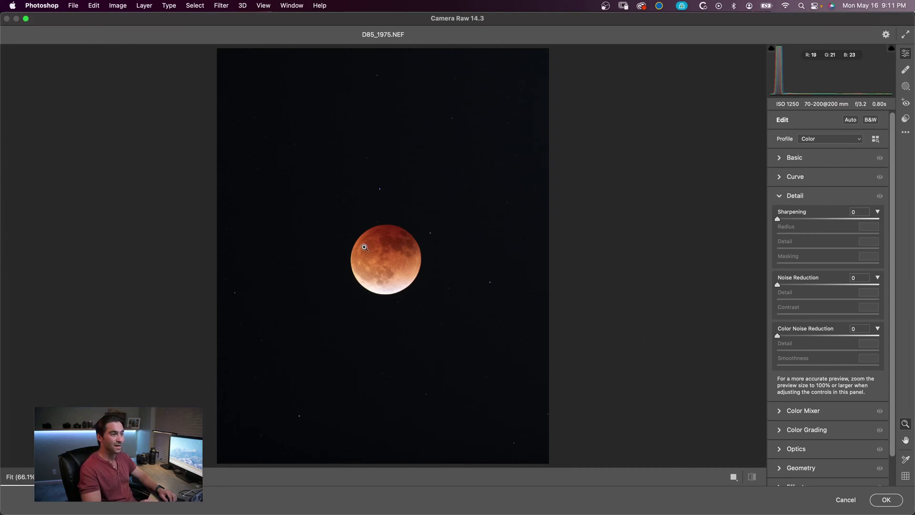
left_click(389, 264)
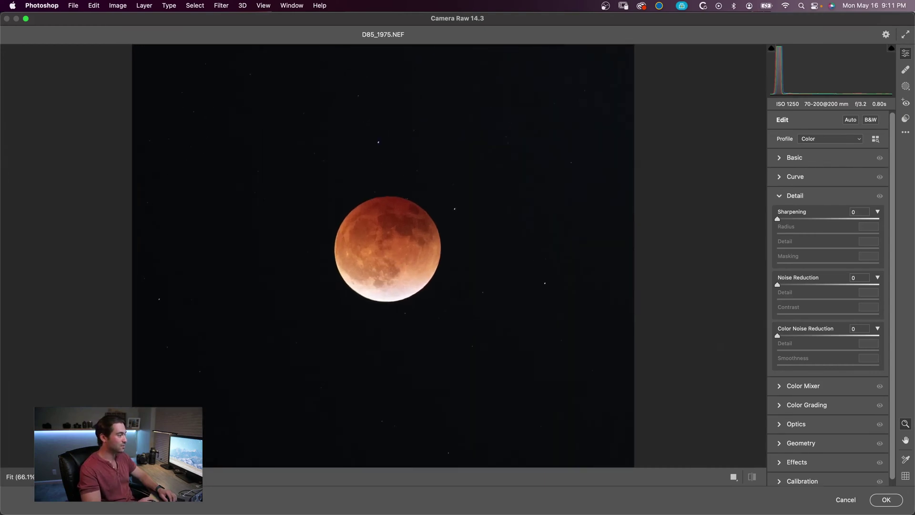
left_click(22, 477)
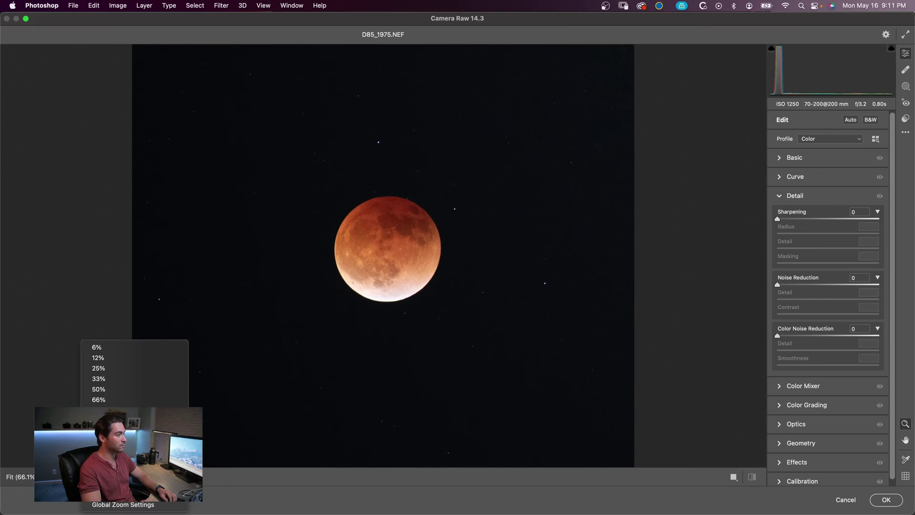
left_click(99, 410)
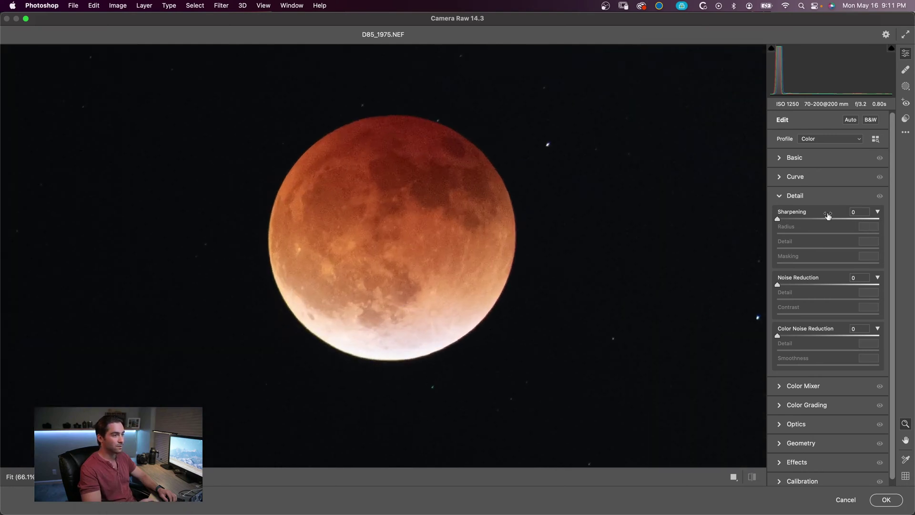
left_click(795, 157)
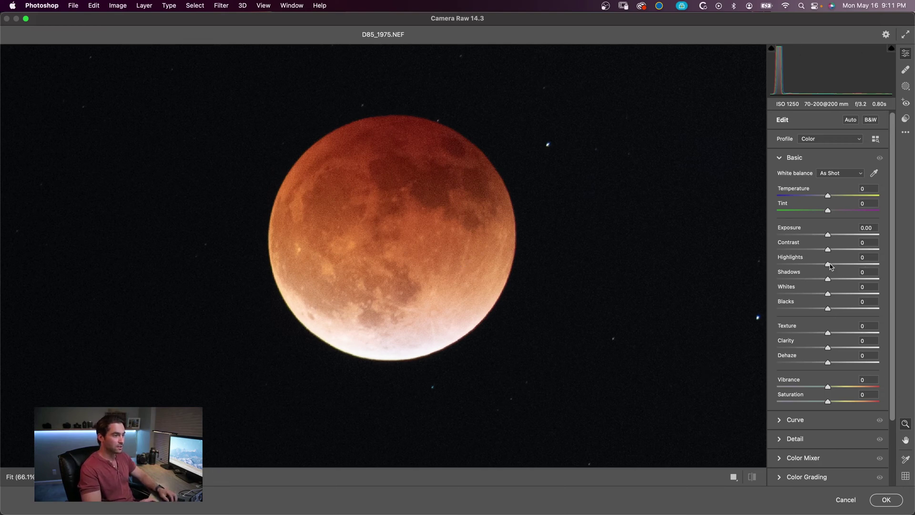
- Adjust the moon's Basic tones: Highlights -32, Whites +25, Blacks -16, Shadows +25, Contrast +52
left_click_drag(830, 266, 816, 265)
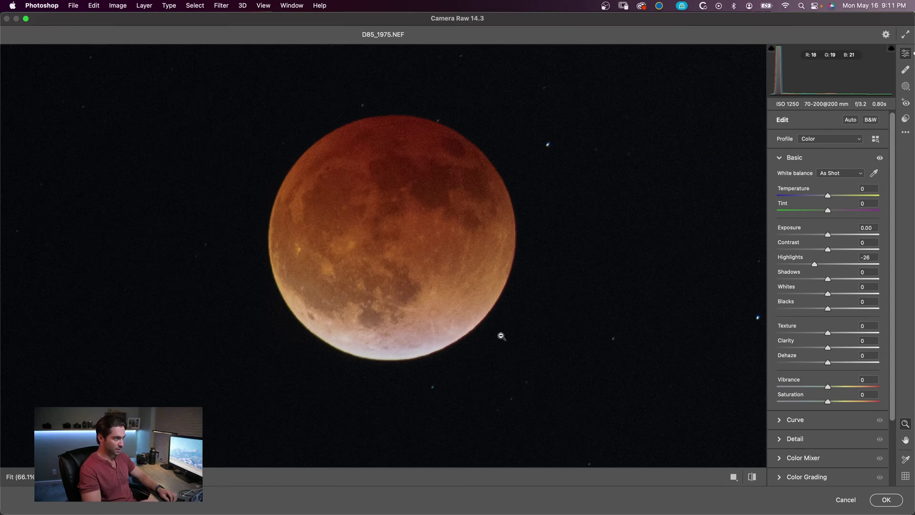
left_click_drag(815, 265, 842, 295)
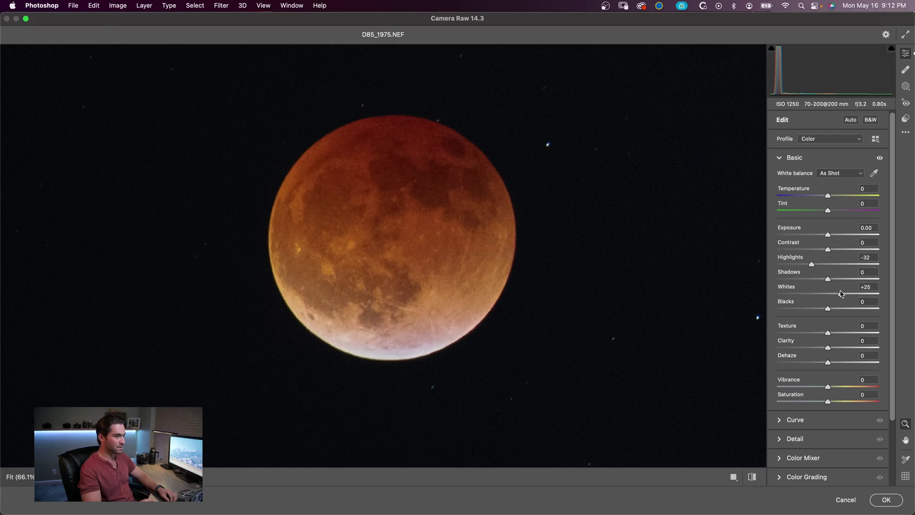
mouse_move(828, 310)
left_mouse_down()
mouse_move(808, 311)
mouse_move(821, 313)
left_mouse_up()
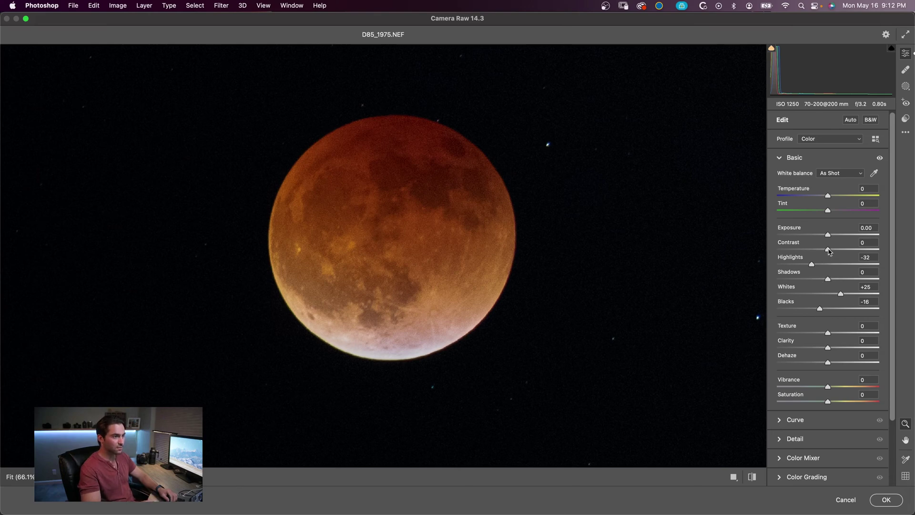
left_click_drag(829, 251, 842, 281)
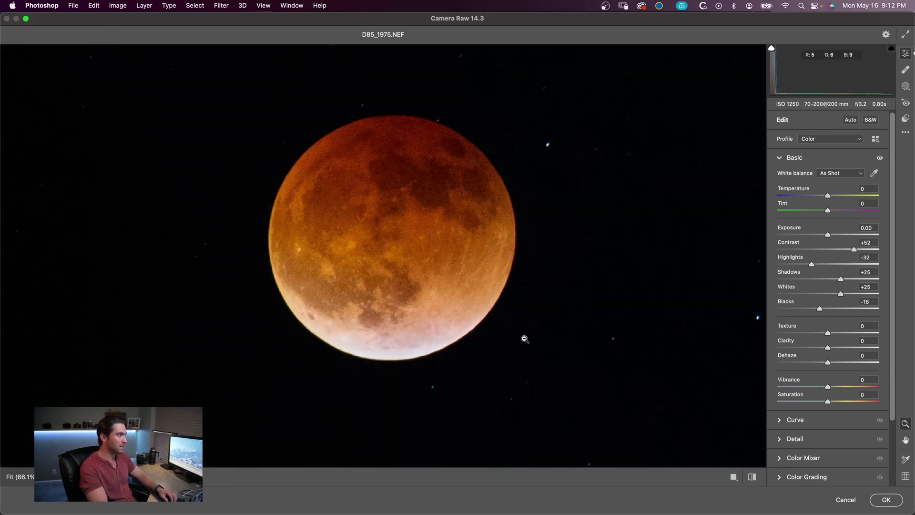
key("super+z")
key("super+shift+z")
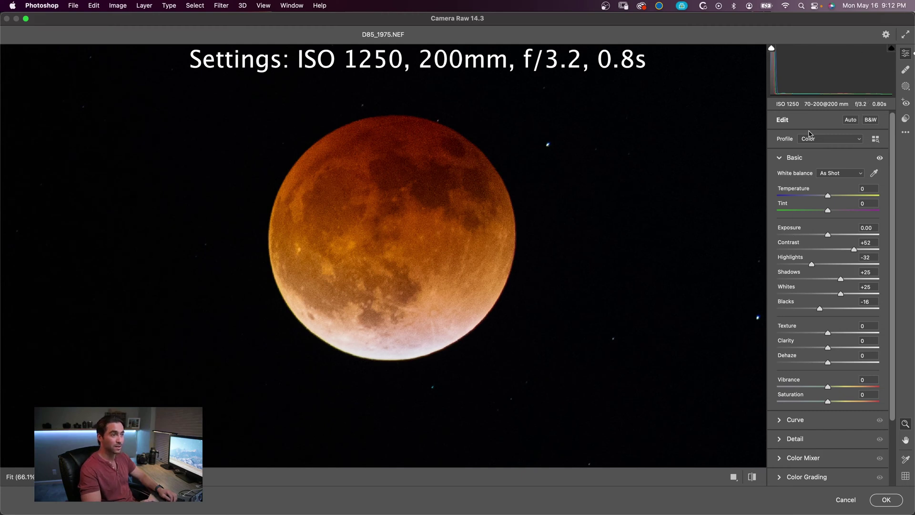
mouse_move(889, 94)
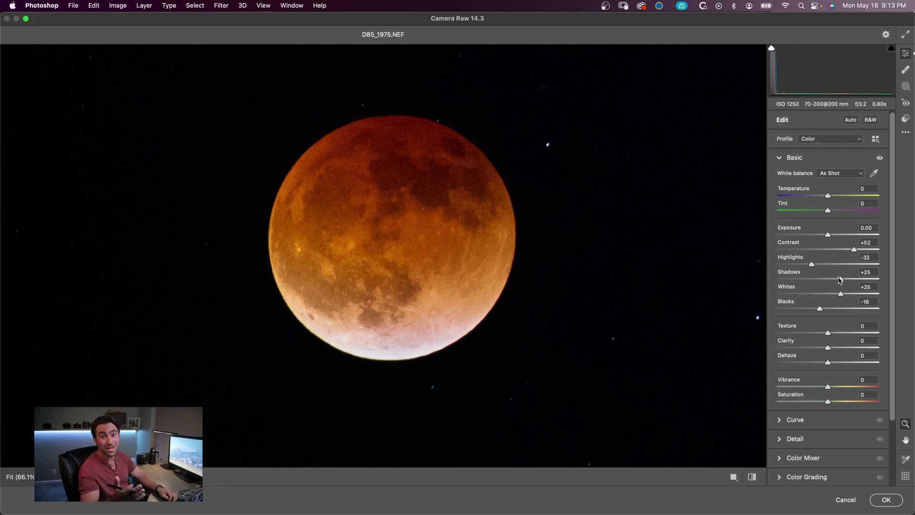
- Raise Texture to +30 and Clarity to +33, then compare the before and after views
left_click_drag(829, 335, 851, 351)
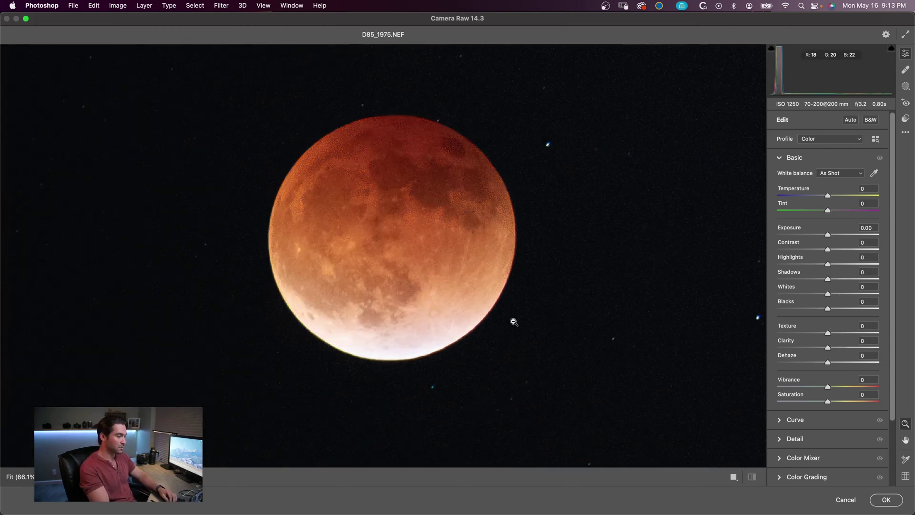
key("super+shift+u")
key("super+z")
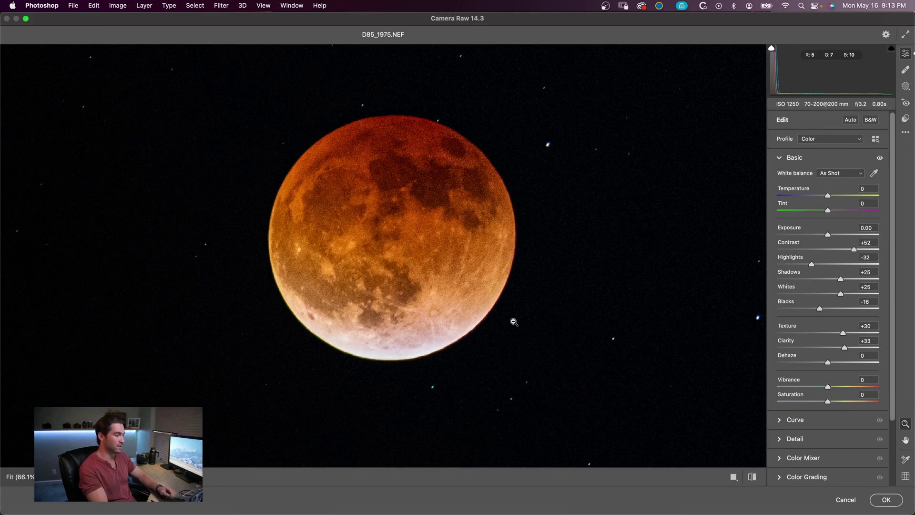
key("backslash")
key("backslash")
key("backslash")
key("backslash")
- In the Detail panel, set Noise Reduction to 50 and toggle the preview to compare
left_click(795, 438, "alt")
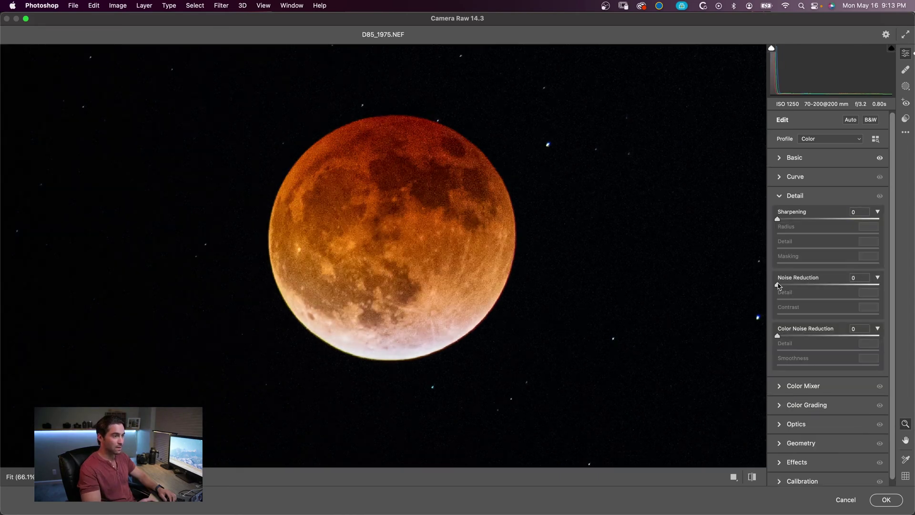
left_click_drag(778, 285, 830, 285)
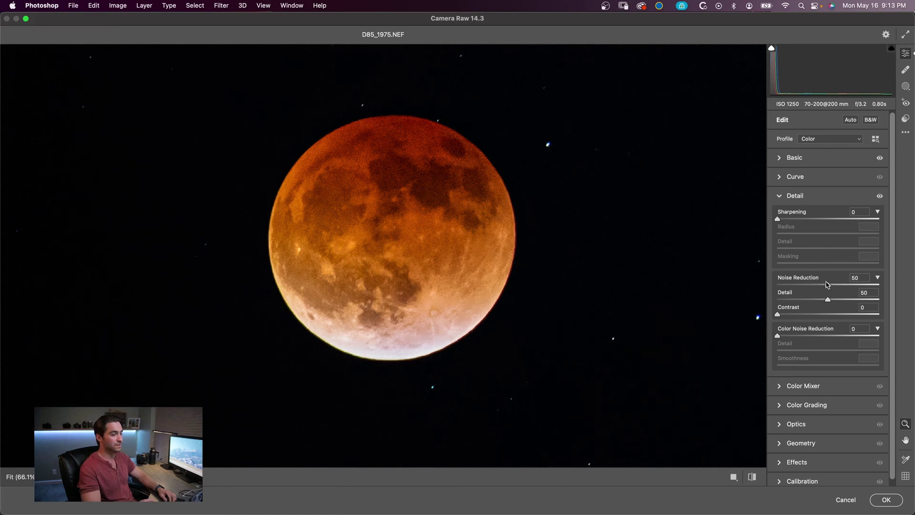
key("p")
key("p")
key("p")
key("p")
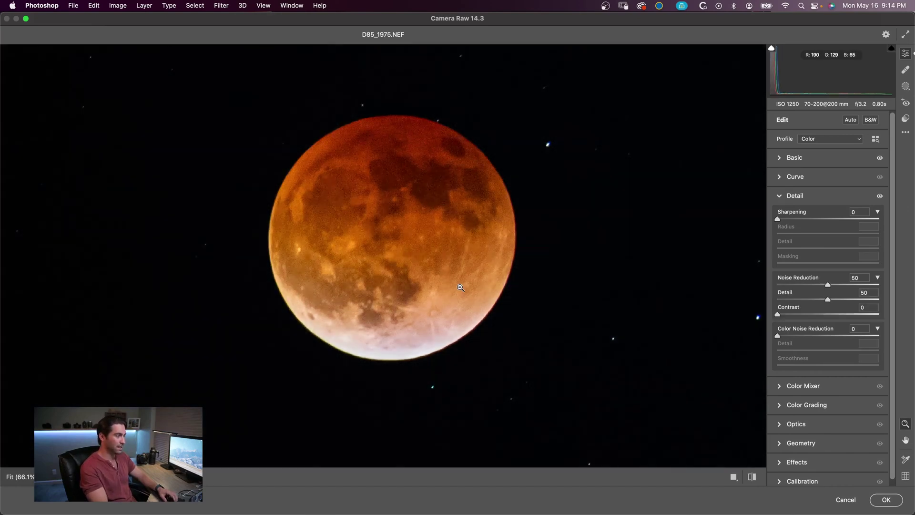
key("p")
key("p")
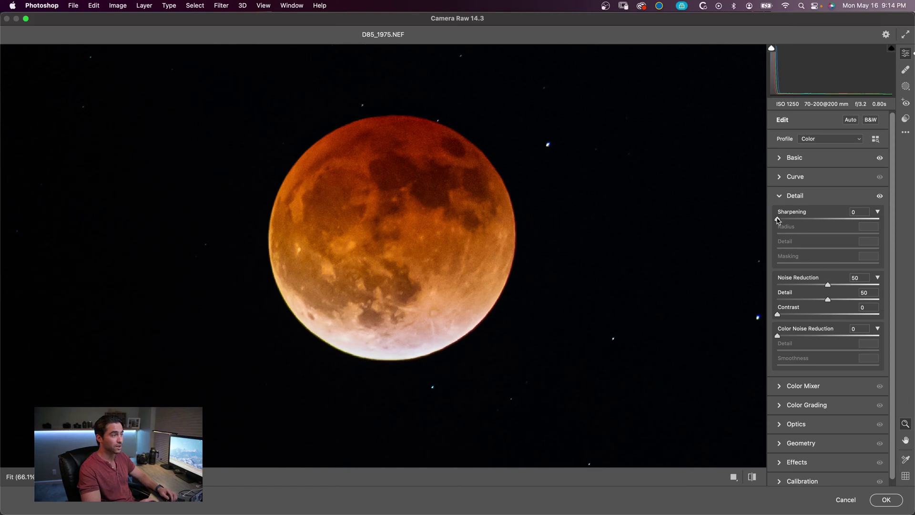
- Set Sharpening to 40 and Radius to 2.5 while viewing the sharpening mask preview
left_click_drag(777, 220, 805, 222)
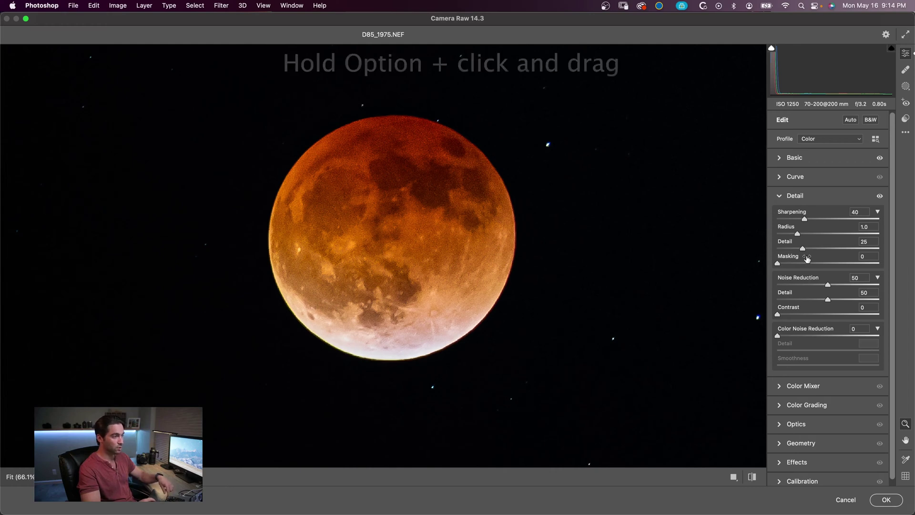
key("alt")
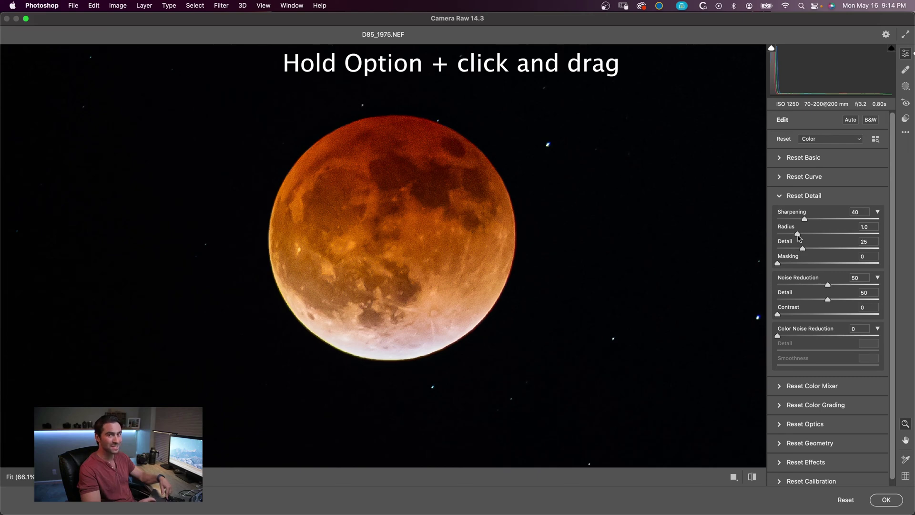
key("alt")
left_click_drag(799, 237, 857, 235)
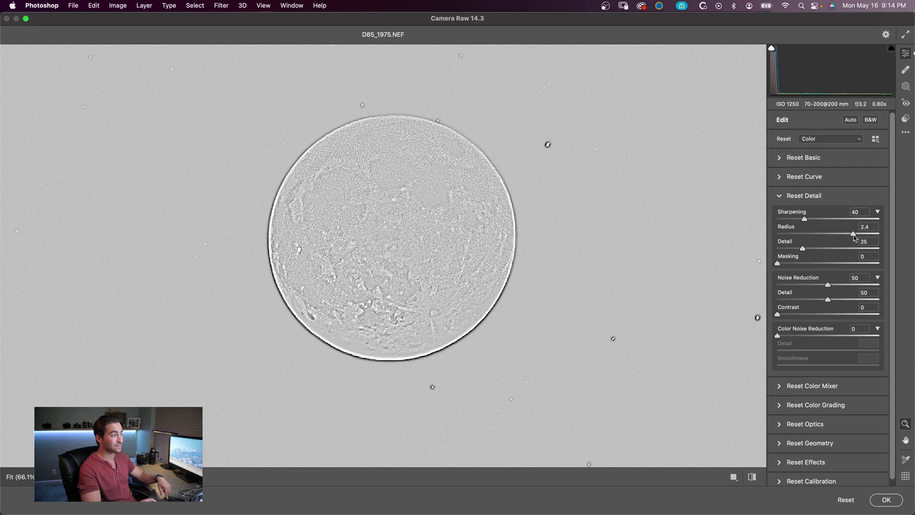
left_click_drag(854, 237, 853, 236)
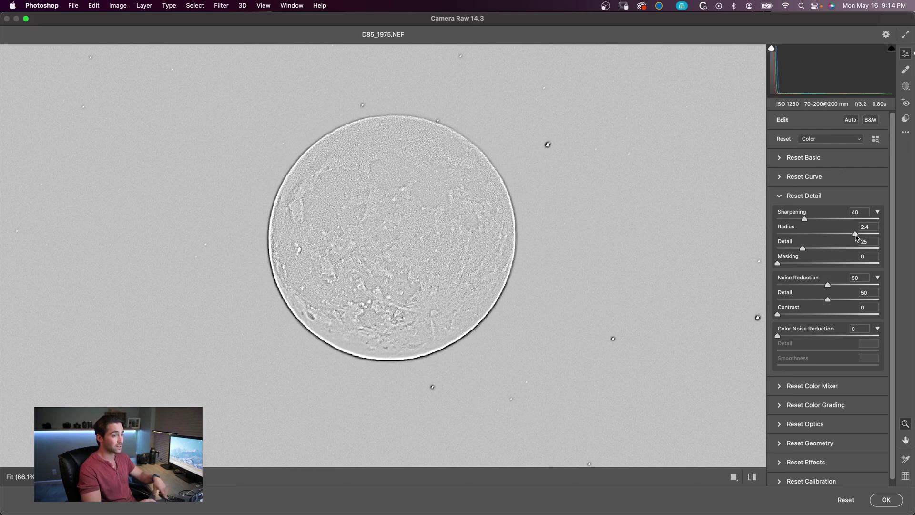
left_click_drag(857, 235, 858, 236)
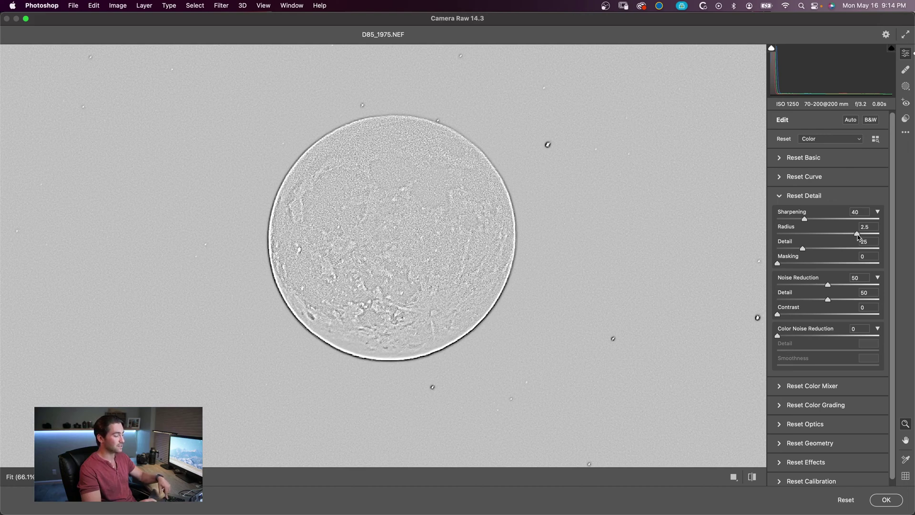
left_click_drag(858, 236, 858, 236)
mouse_move(803, 252)
left_mouse_down()
mouse_move(844, 250)
mouse_move(780, 250)
mouse_move(804, 251)
left_mouse_up()
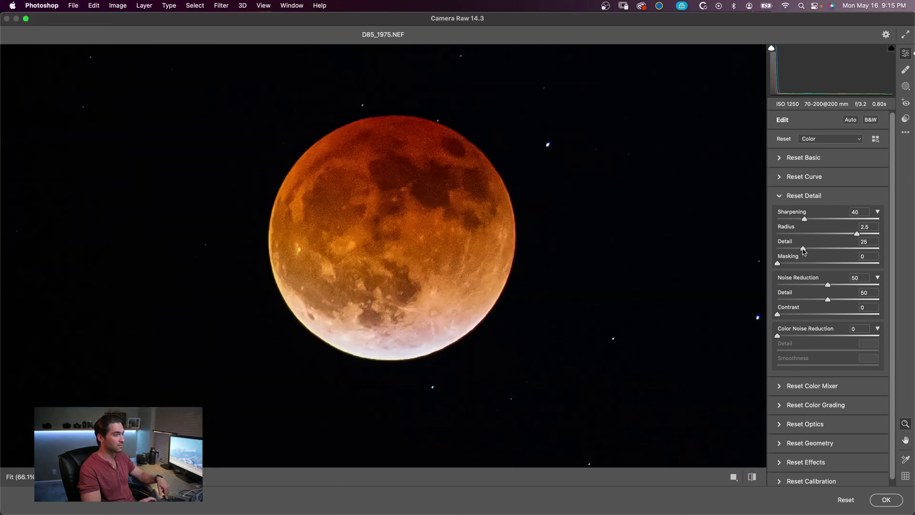
- Toggle the Detail edits on and off to compare, then raise Noise Reduction to 60
left_click(881, 197)
left_click(880, 197)
left_click(881, 197)
left_click(880, 197)
left_click(880, 197)
left_click(880, 197)
left_click(881, 197)
left_click(880, 196)
left_click(880, 197)
left_click(881, 197)
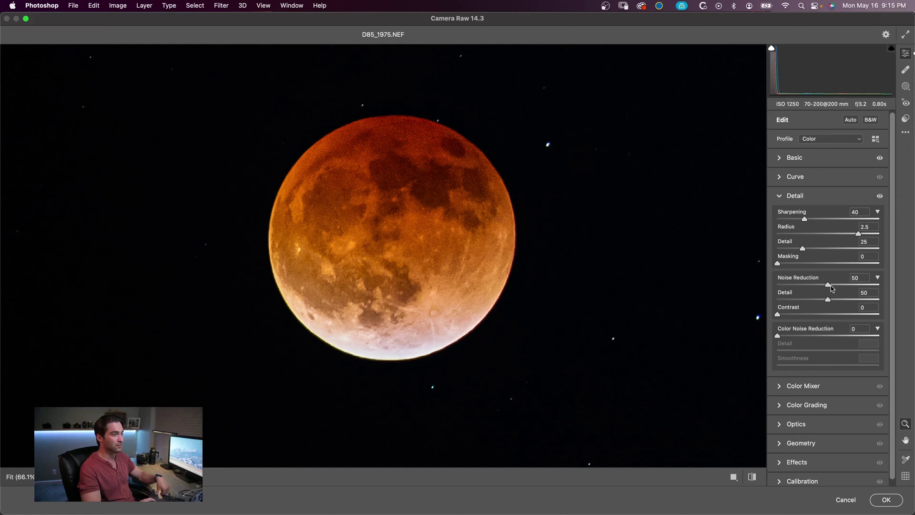
left_click_drag(831, 285, 849, 287)
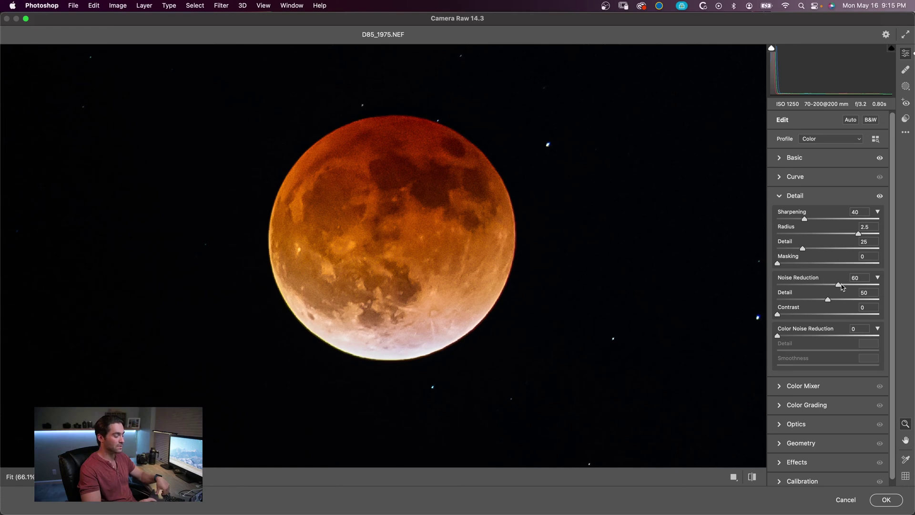
key("p")
key("p")
key("p")
key("p")
key("p")
key("p")
key("p")
key("p")
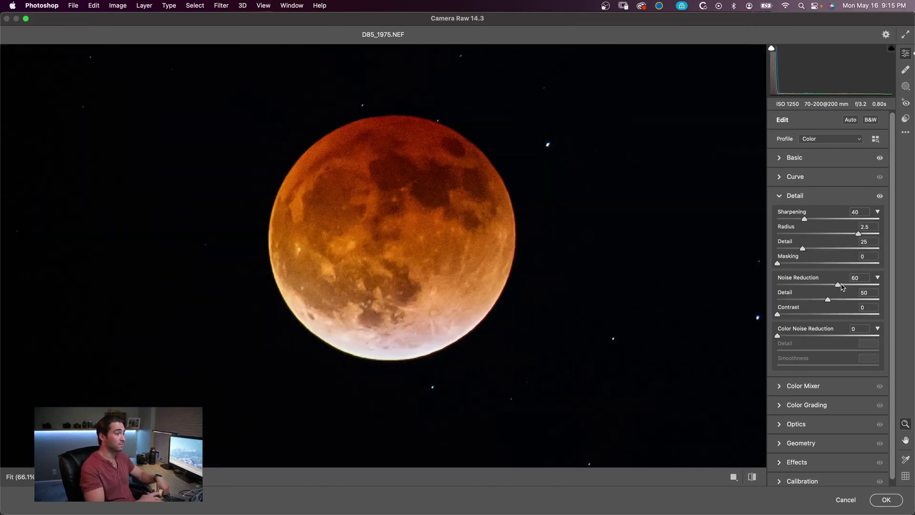
- Set Highlights to -45 and Whites to +30, compare, then apply the Camera Raw edits
left_click(791, 160)
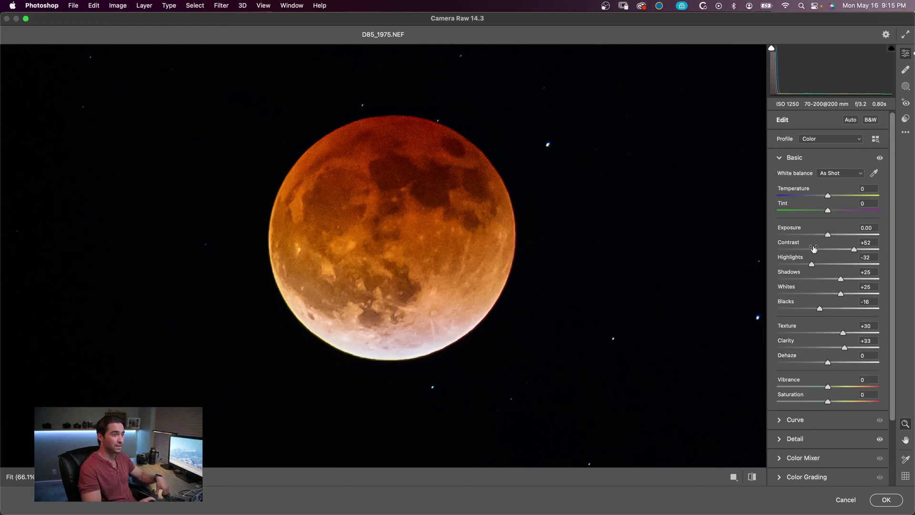
left_click_drag(811, 268, 804, 266)
left_click_drag(841, 293, 844, 294)
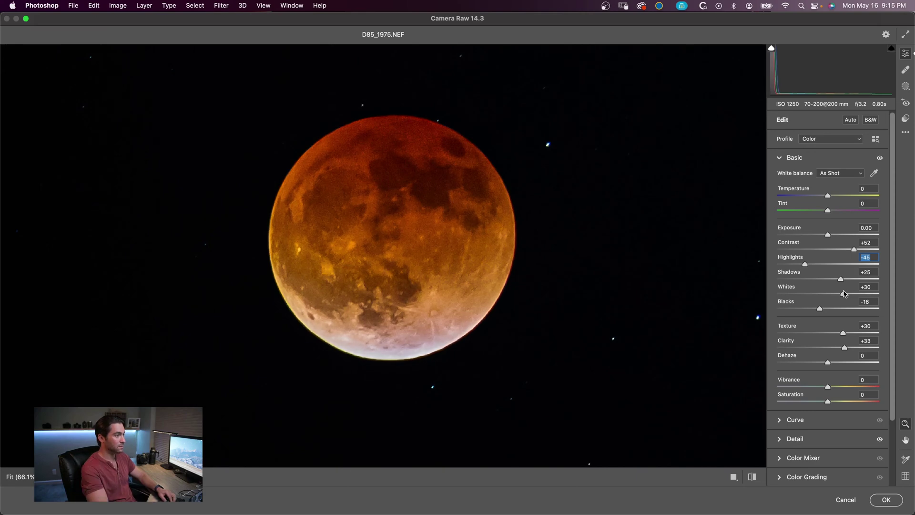
key("super+alt+r")
key("super+z")
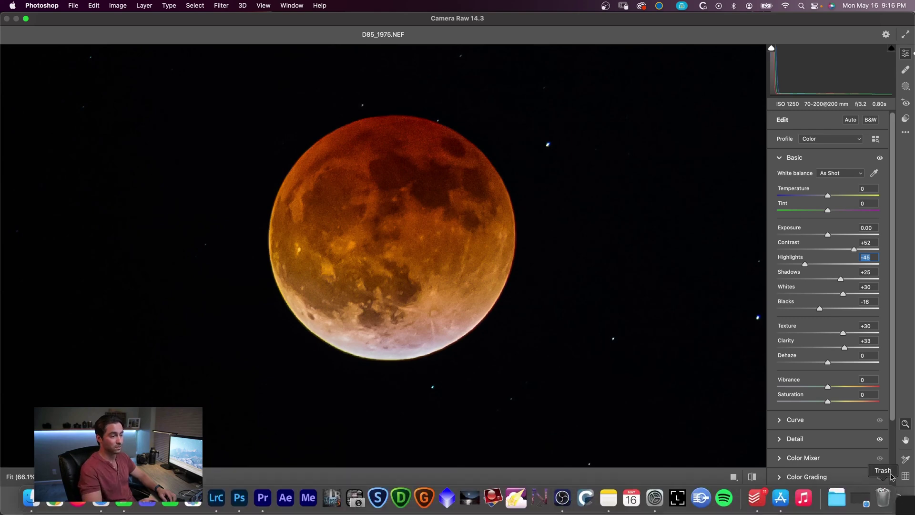
left_click(885, 499)
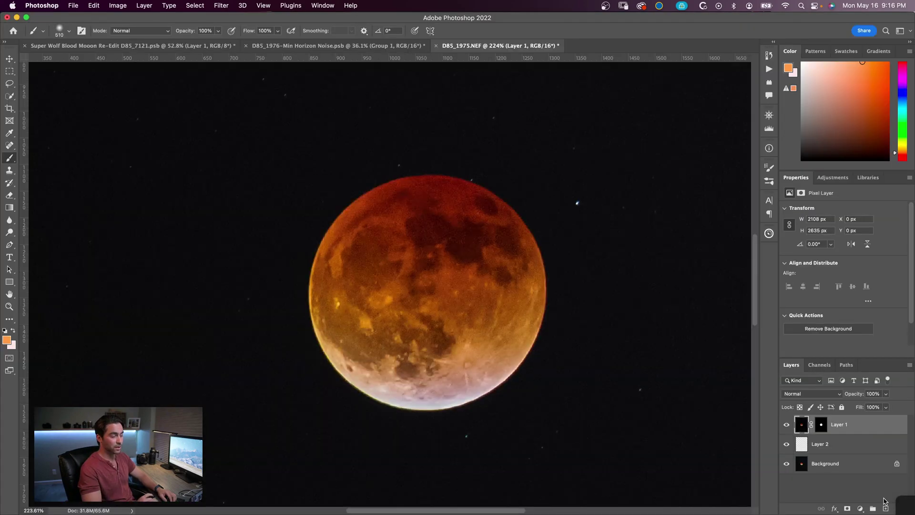
- Fit the image on screen, toggle Layer 1's visibility to compare, then select Layer 2
key("super+0")
left_click(786, 424)
left_click(787, 424)
left_click(786, 424)
left_click(787, 424)
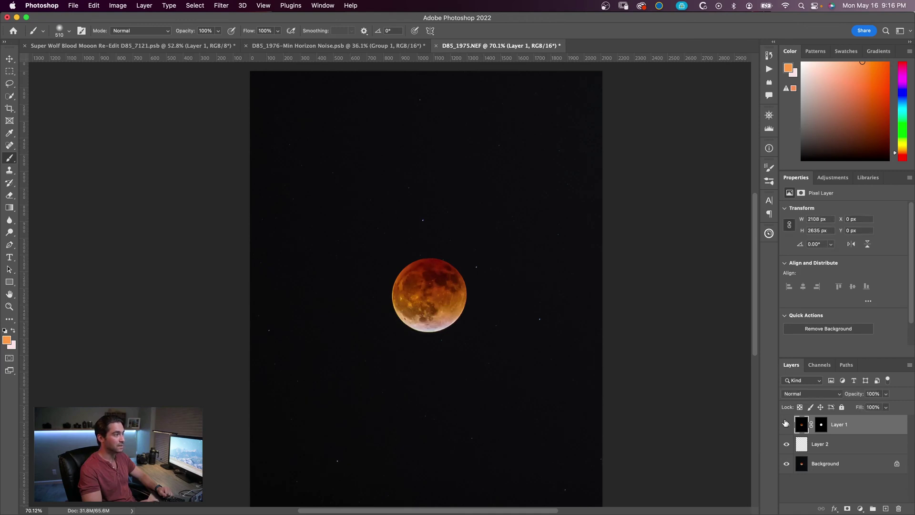
left_click(833, 451)
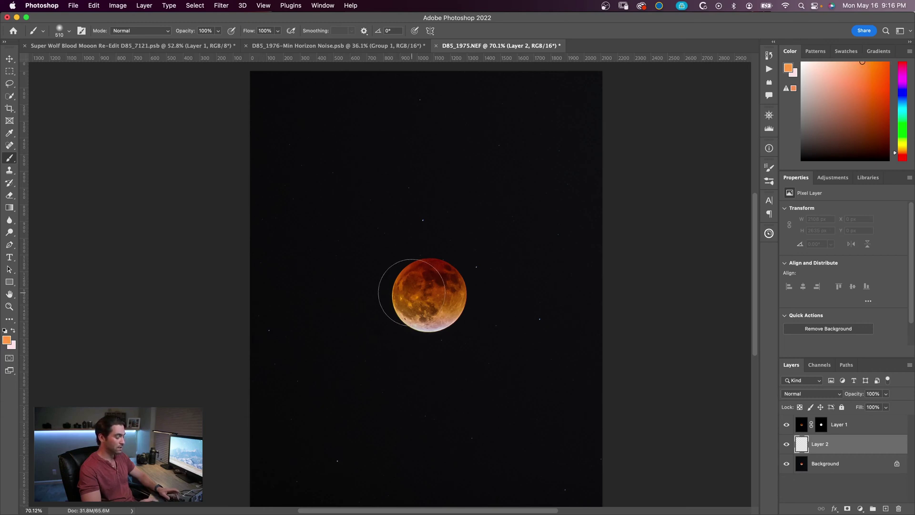
- Size the brush to ring the moon and dab an orange glow around it on Layer 2
key("bracketright")
key("bracketright")
key("bracketright")
key("bracketright")
key("bracketright")
key("bracketright")
key("bracketright")
key("bracketright")
key("bracketleft")
key("bracketleft")
key("bracketleft")
key("bracketleft")
key("bracketleft")
key("bracketleft")
key("bracketleft")
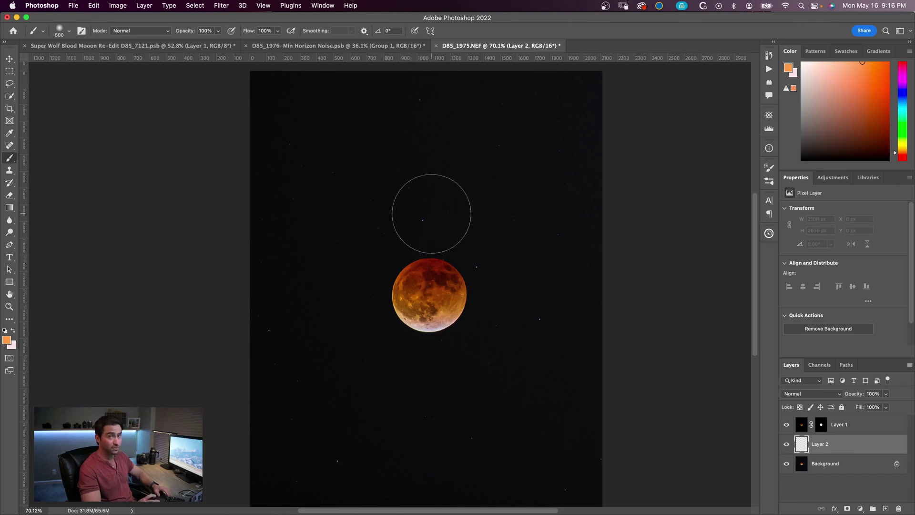
mouse_move(390, 198)
left_mouse_down()
mouse_move(444, 200)
mouse_move(484, 220)
mouse_move(424, 241)
mouse_move(379, 210)
mouse_move(482, 223)
mouse_move(311, 206)
mouse_move(471, 204)
mouse_move(451, 184)
left_mouse_up()
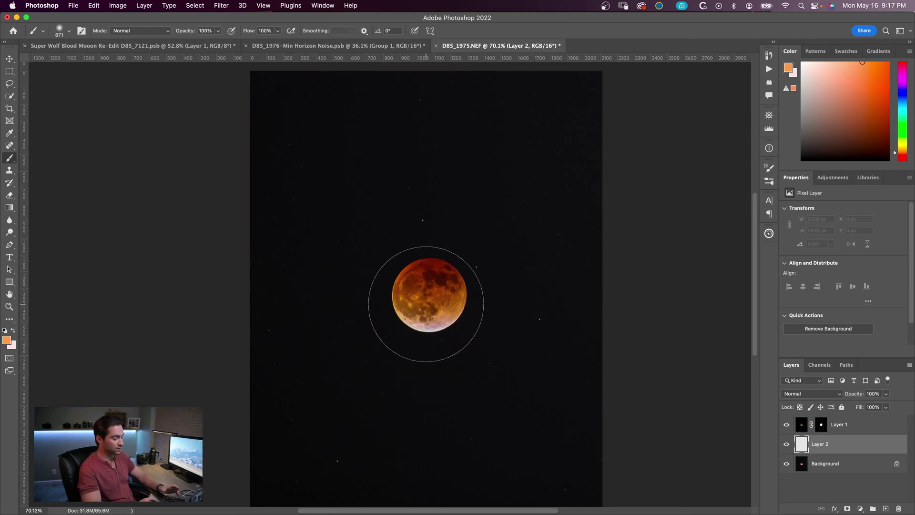
key("bracketleft")
key("bracketright")
key("bracketright")
key("bracketright")
key("bracketleft")
key("bracketleft")
key("bracketleft")
key("bracketright")
key("bracketright")
key("bracketright")
key("bracketleft")
key("bracketleft")
key("bracketleft")
key("bracketleft")
key("bracketleft")
key("bracketleft")
key("bracketleft")
key("bracketleft")
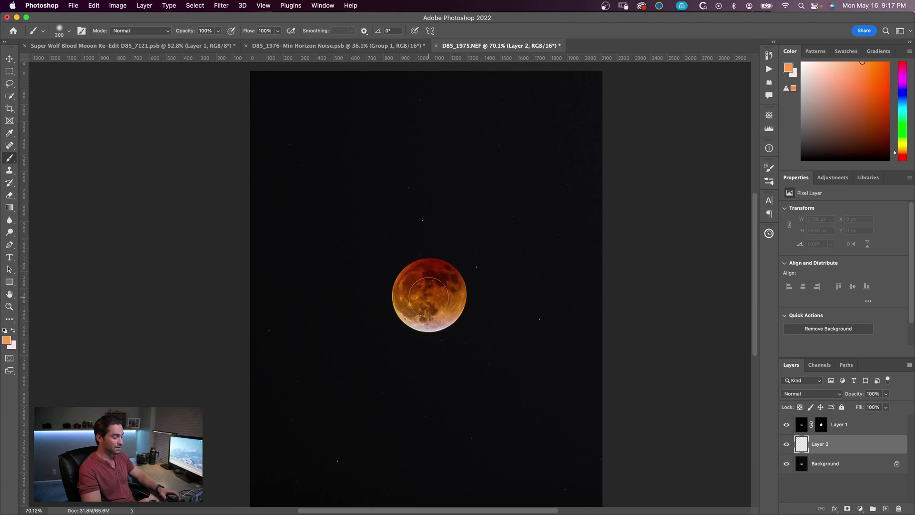
left_click(430, 297)
key("bracketright")
key("bracketright")
key("bracketright")
key("bracketright")
key("bracketright")
key("bracketright")
left_click(429, 296)
- Dab more orange glow around the moon, then undo those strokes
left_click(429, 296)
left_click(429, 297)
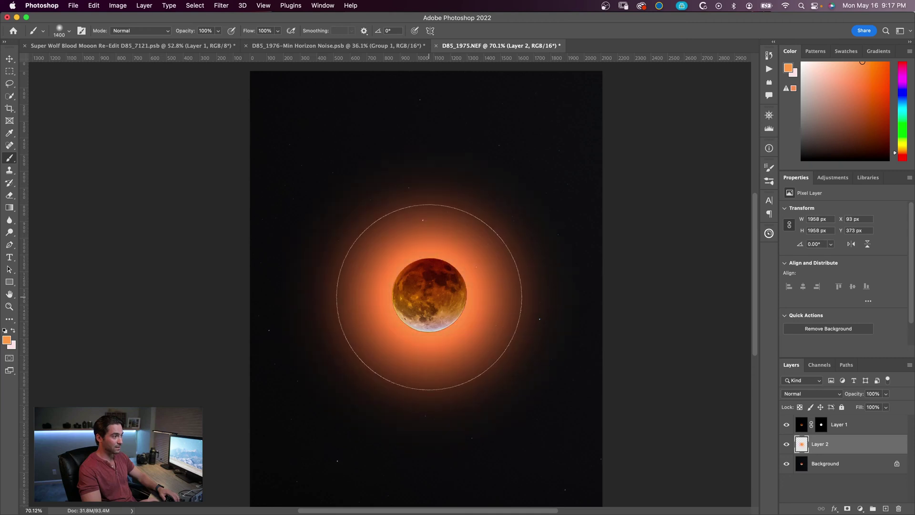
key("bracketright")
key("bracketright")
key("bracketright")
key("bracketright")
key("bracketright")
key("super+z")
key("super+z")
key("super+z")
key("super+z")
key("super+z")
- Lower the brush flow and repaint a wider soft reddish glow around the moon
left_click_drag(248, 33, 202, 31)
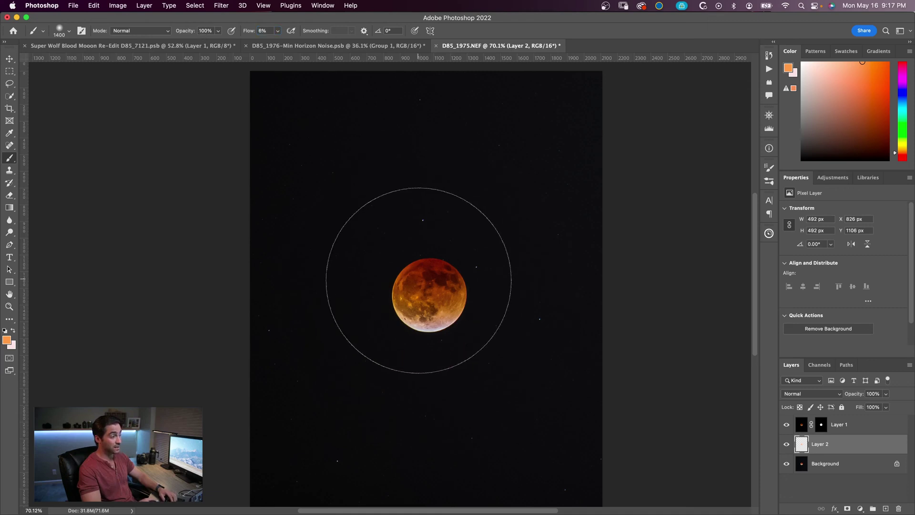
key("bracketleft")
key("bracketleft")
key("bracketleft")
key("bracketleft")
key("bracketleft")
key("bracketleft")
key("bracketleft")
key("bracketleft")
key("bracketleft")
key("bracketleft")
key("bracketleft")
key("bracketleft")
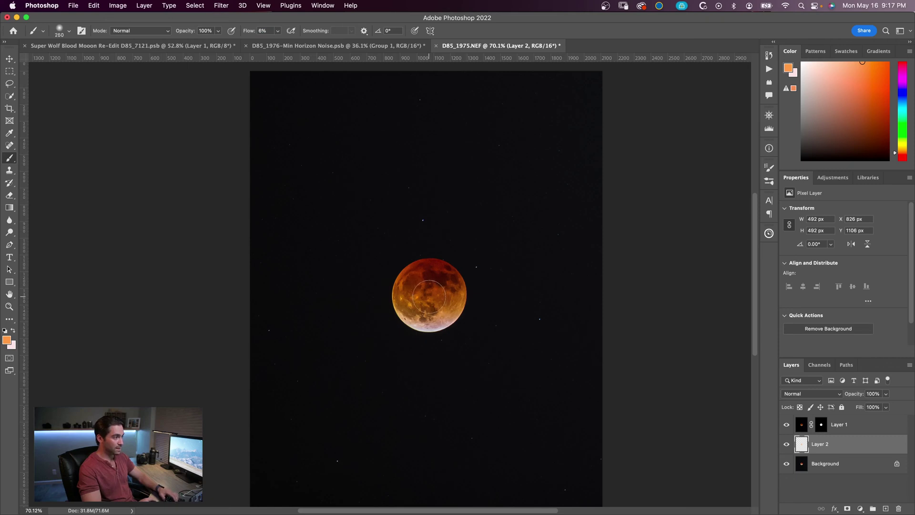
key("bracketright")
key("bracketright")
key("bracketright")
key("bracketright")
key("bracketright")
key("bracketright")
key("bracketright")
key("bracketright")
key("bracketright")
key("bracketright")
key("bracketright")
key("bracketright")
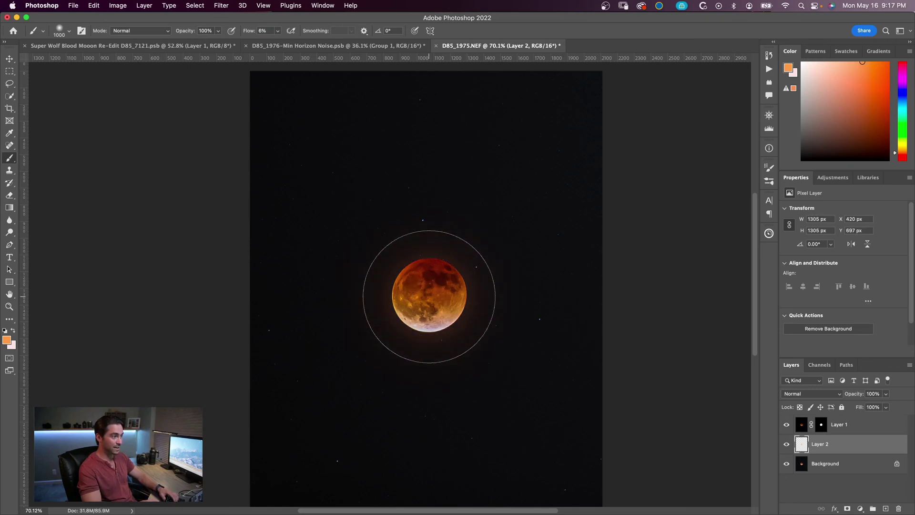
left_click(429, 296)
key("bracketright")
key("bracketright")
key("bracketright")
key("bracketright")
key("bracketright")
key("bracketright")
key("bracketright")
key("bracketright")
key("bracketright")
key("bracketright")
key("bracketright")
key("bracketright")
key("bracketright")
key("bracketright")
key("bracketright")
key("bracketright")
left_click(428, 296)
- Pick a more saturated orange, resize the brush, and drop Layer 2's opacity to 75%
left_click(429, 292, "alt")
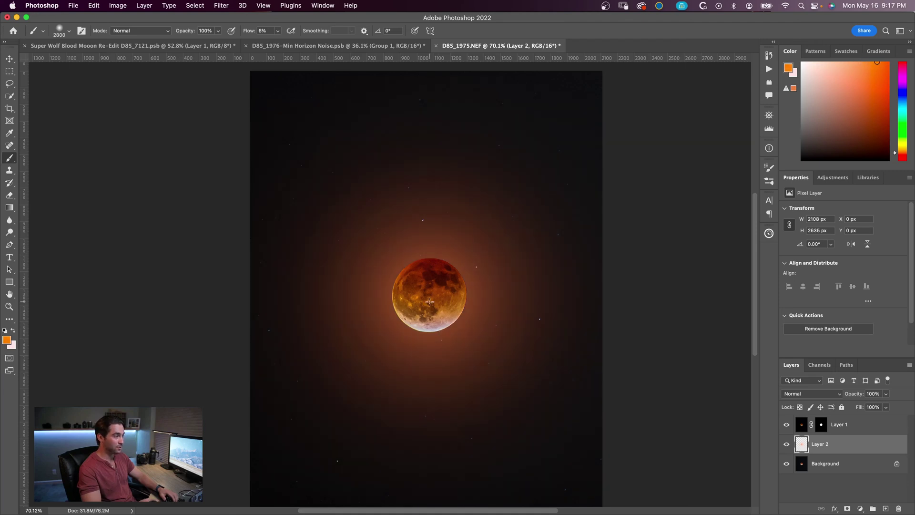
key("bracketleft")
key("bracketleft")
key("bracketleft")
key("bracketleft")
key("bracketleft")
key("bracketleft")
key("bracketleft")
key("bracketleft")
key("bracketleft")
key("bracketleft")
key("bracketleft")
key("bracketleft")
key("bracketleft")
key("bracketleft")
key("bracketleft")
key("bracketleft")
key("bracketleft")
key("bracketleft")
key("bracketleft")
key("bracketleft")
key("bracketleft")
key("bracketleft")
key("bracketleft")
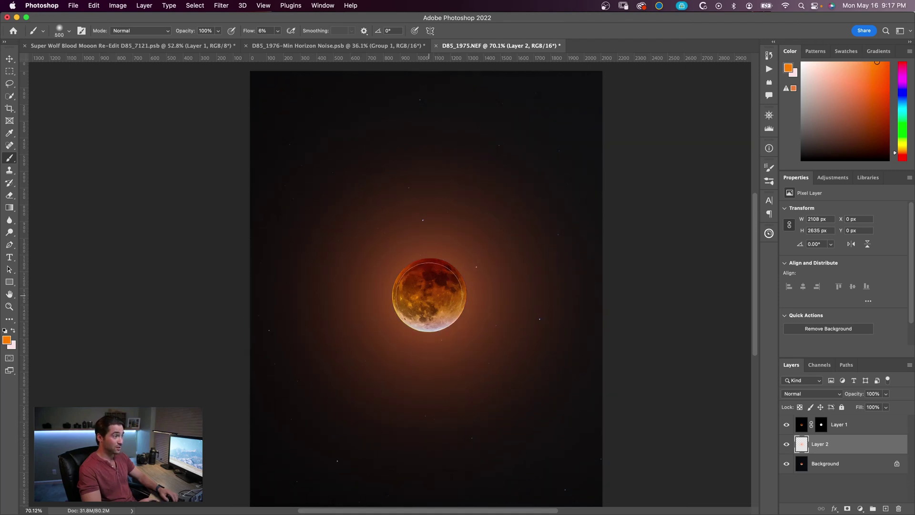
key("bracketright")
key("bracketright")
key("bracketright")
key("bracketright")
key("bracketright")
key("bracketright")
key("bracketright")
key("bracketright")
key("bracketright")
key("bracketright")
key("bracketright")
key("bracketright")
key("bracketright")
key("bracketright")
key("bracketright")
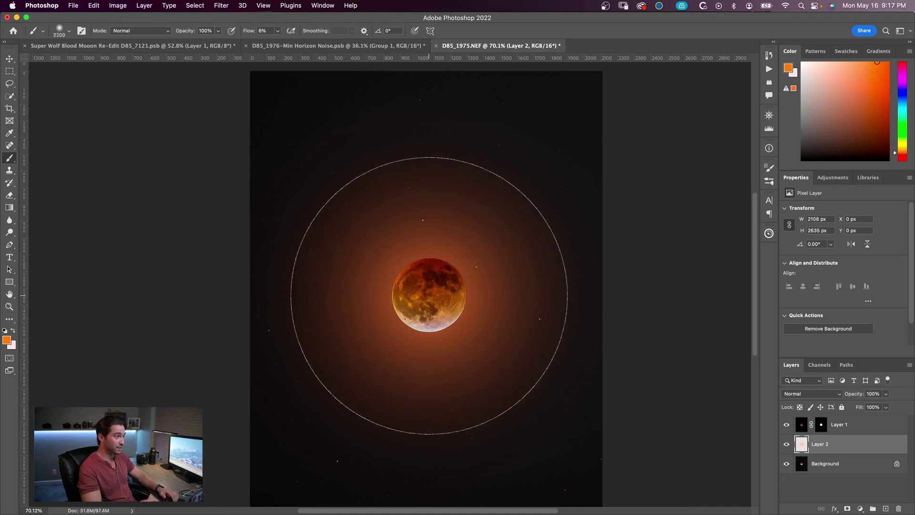
key("bracketleft")
key("bracketleft")
key("bracketleft")
key("bracketleft")
key("bracketleft")
key("bracketleft")
key("bracketleft")
key("bracketleft")
key("bracketleft")
key("bracketleft")
key("bracketleft")
key("bracketleft")
key("bracketleft")
key("bracketleft")
key("bracketleft")
key("bracketleft")
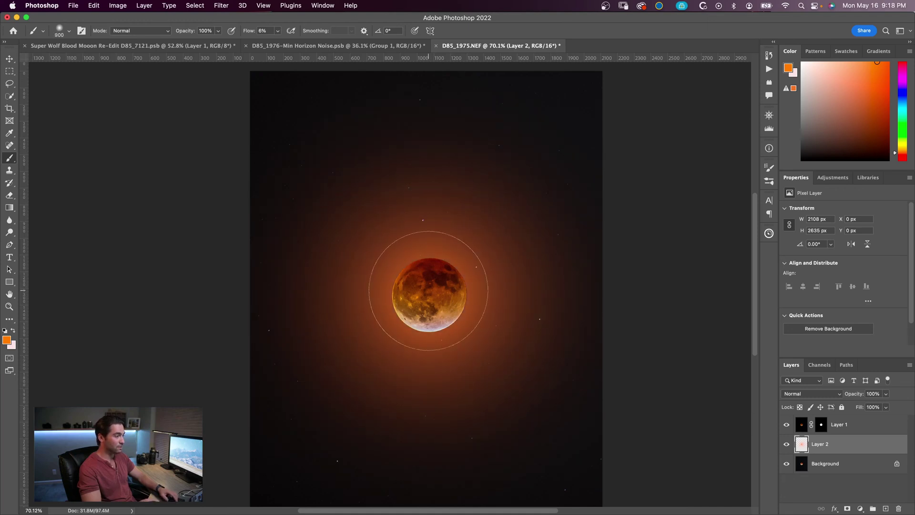
key("bracketleft")
key("bracketleft")
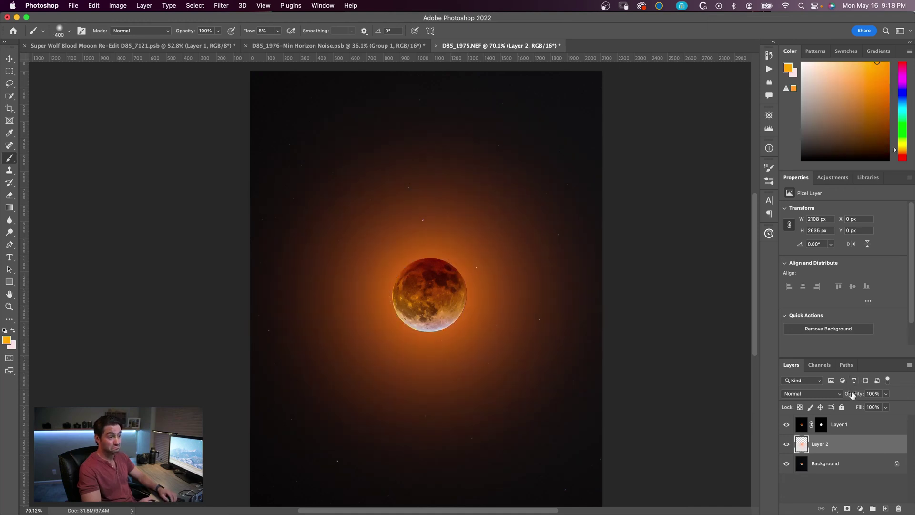
left_click_drag(852, 394, 839, 395)
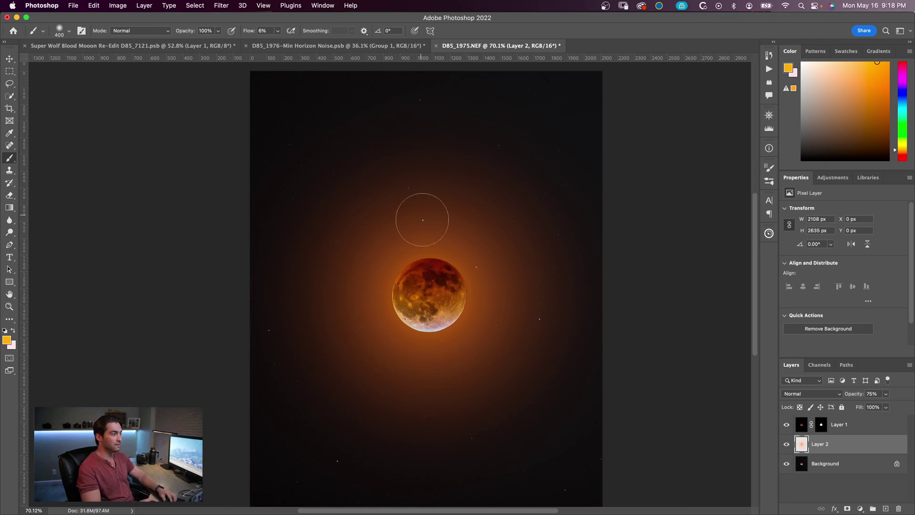
- Add Layer 3 in Hard Light mode and paint a larger bright orange glow around the moon
left_click(885, 508)
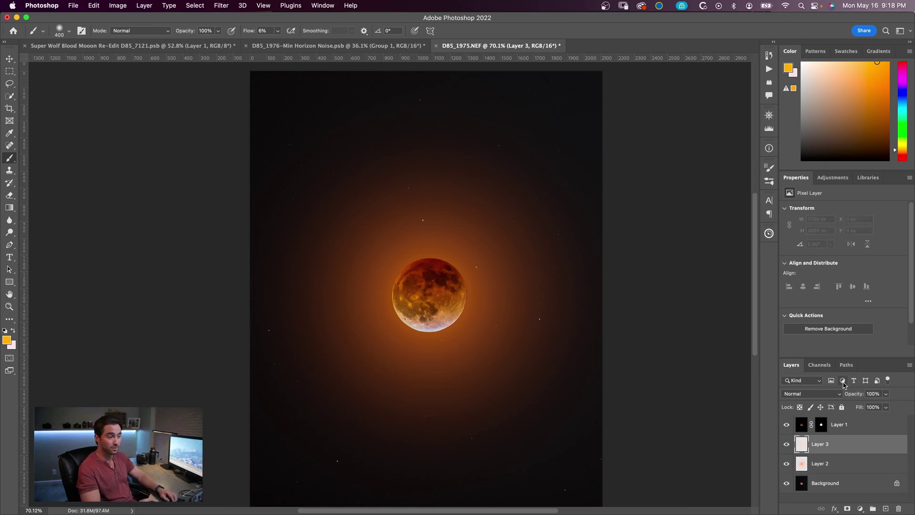
left_click(835, 394)
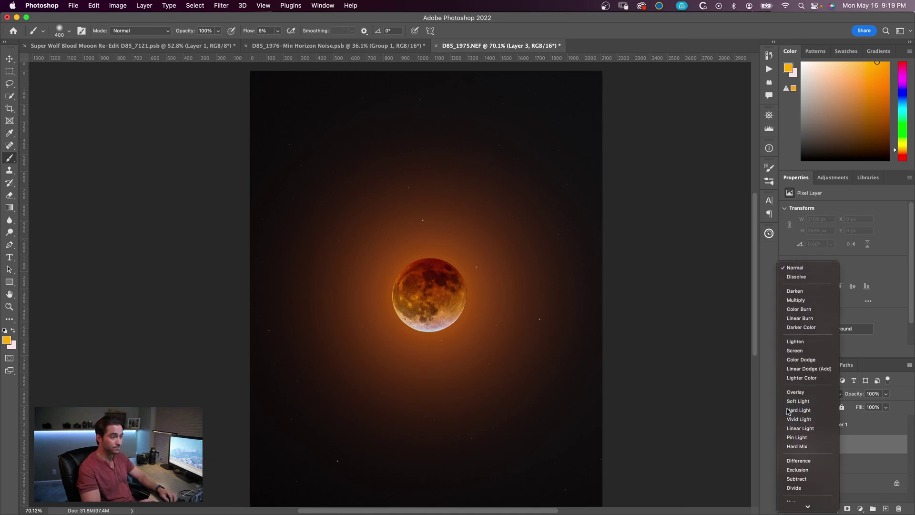
left_click(792, 410)
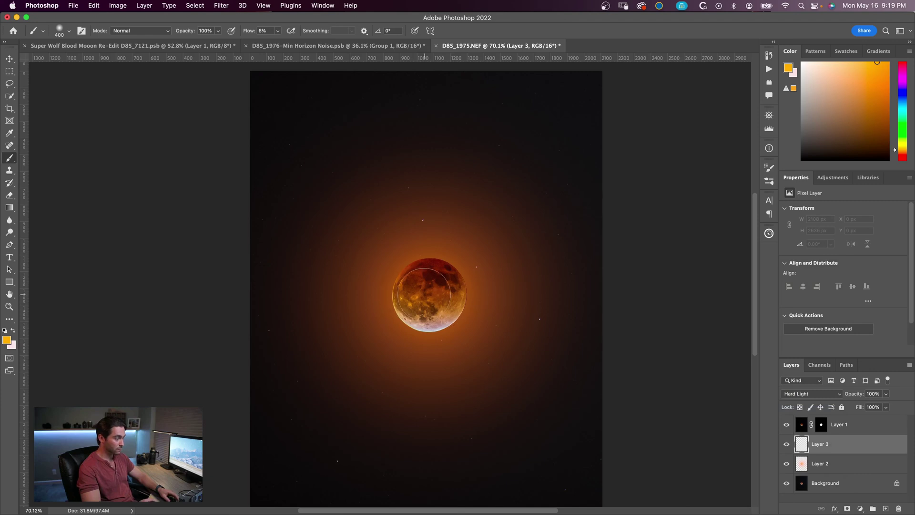
left_click(430, 296)
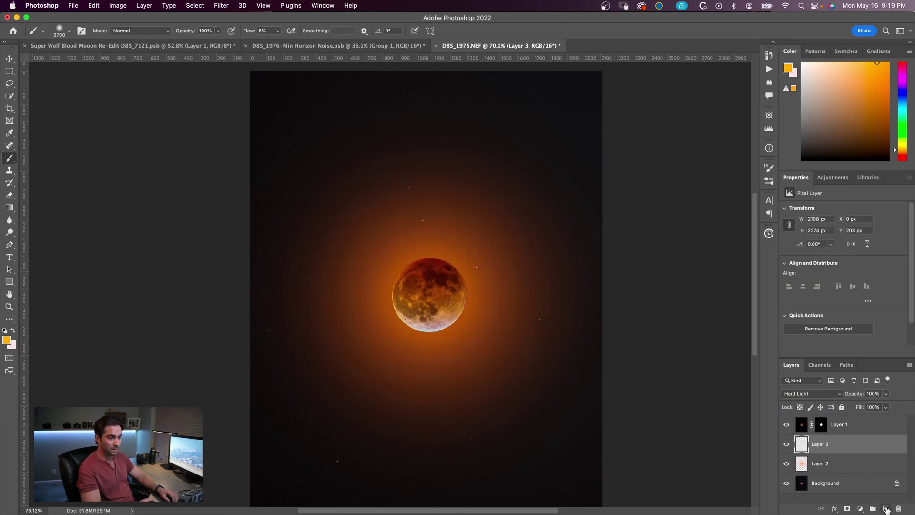
- Add Layer 4, pick a redder colour, and dab soft colour around the moon with a moon-sized brush
left_click(886, 509)
left_click(895, 153)
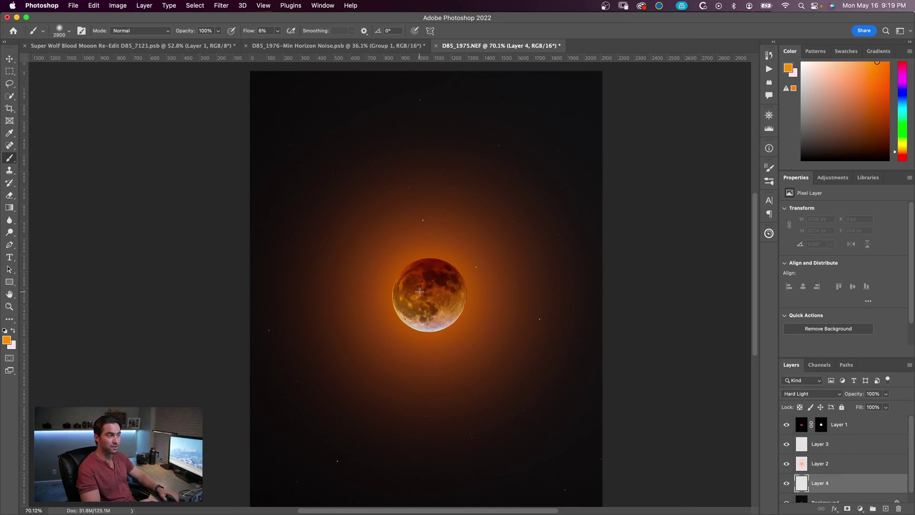
key("bracketleft")
key("bracketleft")
key("bracketleft")
key("bracketleft")
key("bracketleft")
key("bracketleft")
key("bracketleft")
key("bracketleft")
key("bracketleft")
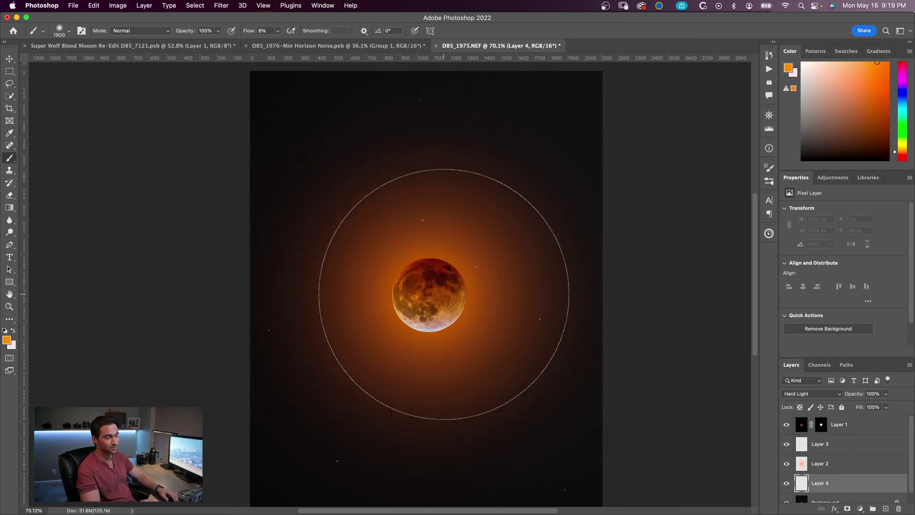
key("bracketleft")
key("bracketleft")
key("bracketleft")
key("bracketleft")
key("bracketleft")
key("bracketleft")
key("bracketleft")
key("bracketleft")
key("bracketleft")
key("bracketleft")
key("bracketleft")
key("bracketleft")
key("bracketleft")
key("bracketleft")
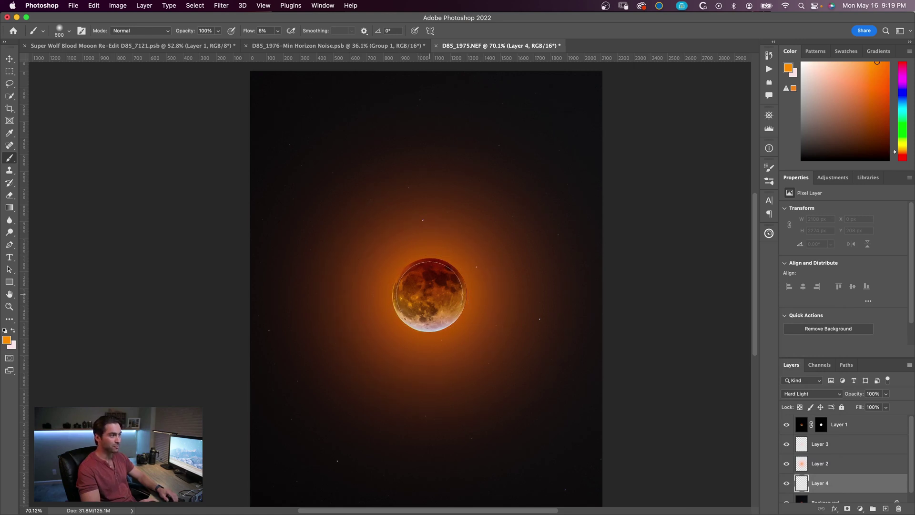
left_click(429, 295)
key("bracketright")
key("bracketright")
key("bracketright")
key("bracketright")
key("bracketright")
key("bracketright")
key("bracketright")
key("bracketright")
key("bracketright")
key("bracketright")
key("bracketright")
key("bracketright")
key("bracketright")
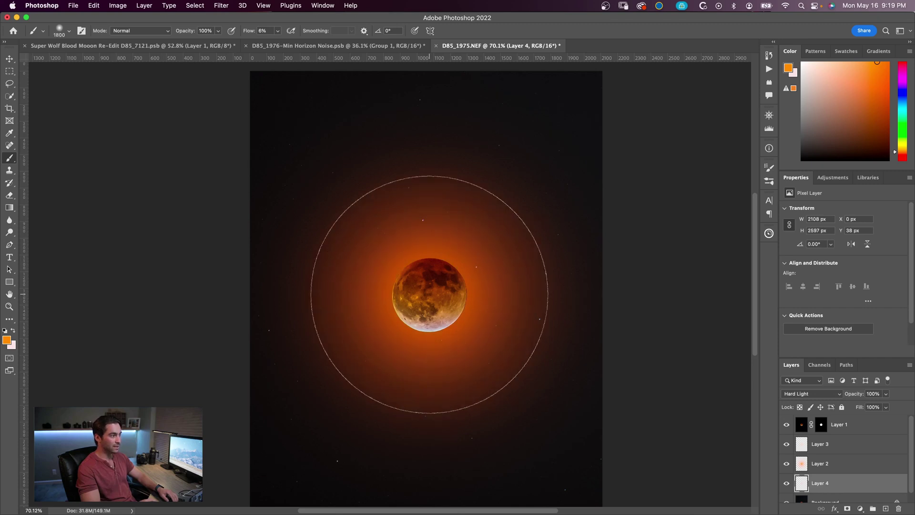
key("bracketright")
key("bracketright")
key("bracketright")
key("bracketright")
key("bracketright")
key("bracketright")
key("bracketright")
key("bracketright")
key("bracketright")
key("bracketright")
key("bracketright")
key("bracketright")
key("bracketright")
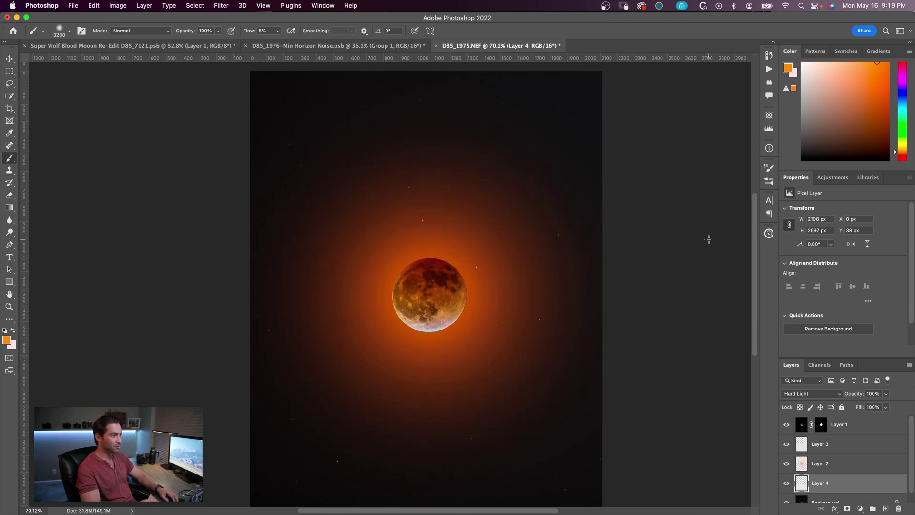
- Compare with Layer 2 hidden, then paint a broad red glow on Layer 4 with a maximum-size brush
left_click(788, 463)
left_click(788, 463)
key("bracketleft")
key("bracketleft")
key("bracketleft")
key("bracketleft")
key("bracketleft")
key("bracketleft")
key("bracketleft")
key("bracketleft")
key("bracketleft")
key("bracketleft")
key("bracketleft")
key("bracketleft")
key("bracketleft")
key("bracketleft")
key("bracketleft")
left_click(787, 463)
left_click(787, 464)
left_click(787, 463)
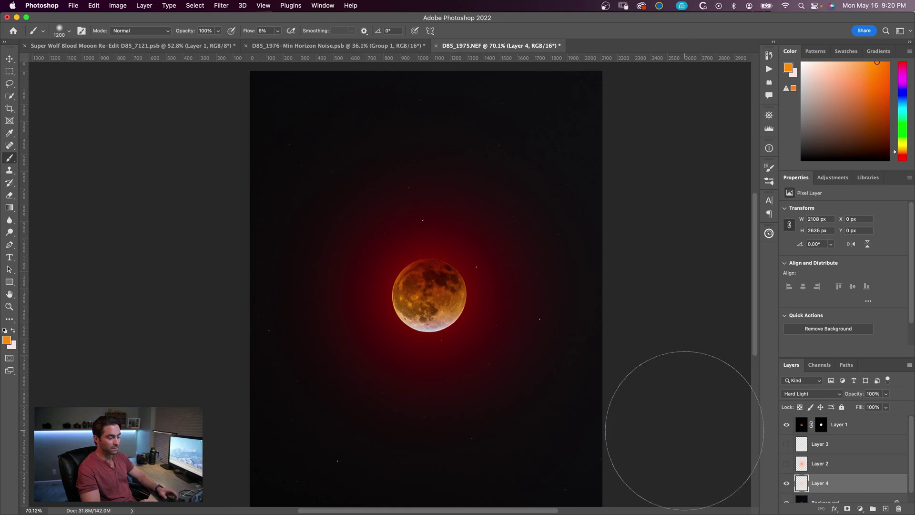
key("bracketright")
key("bracketright")
key("bracketright")
key("bracketright")
key("bracketright")
key("bracketright")
key("bracketright")
key("bracketright")
key("bracketright")
key("bracketright")
key("bracketright")
key("bracketright")
key("bracketright")
key("bracketright")
key("bracketright")
key("bracketright")
key("bracketright")
key("bracketright")
key("bracketright")
key("bracketright")
left_click(427, 298)
- Show Layers 2 and 3 again and set Layer 3's opacity to 50%
left_click(787, 463)
left_click(787, 443)
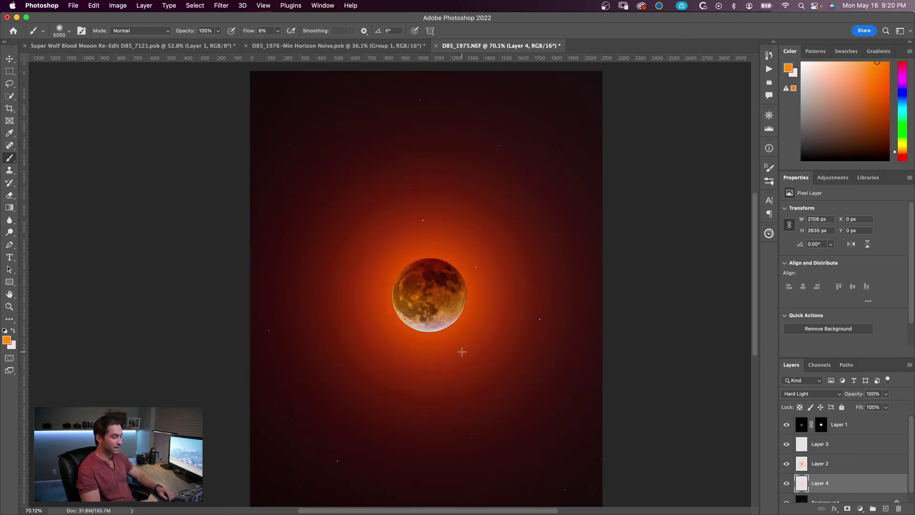
left_click(839, 444)
left_click_drag(854, 394, 827, 400)
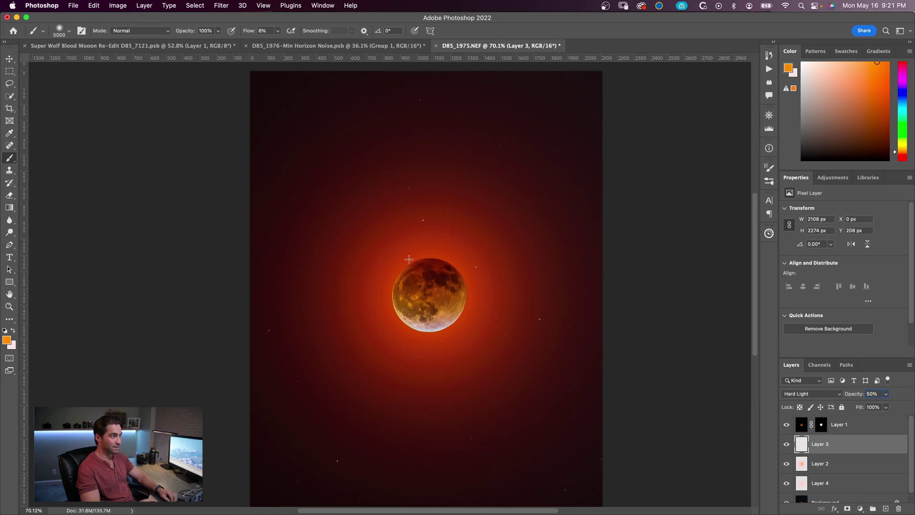
- Add Layer 5 and set its blend mode to Hard Light
left_click(884, 508)
left_click(814, 395)
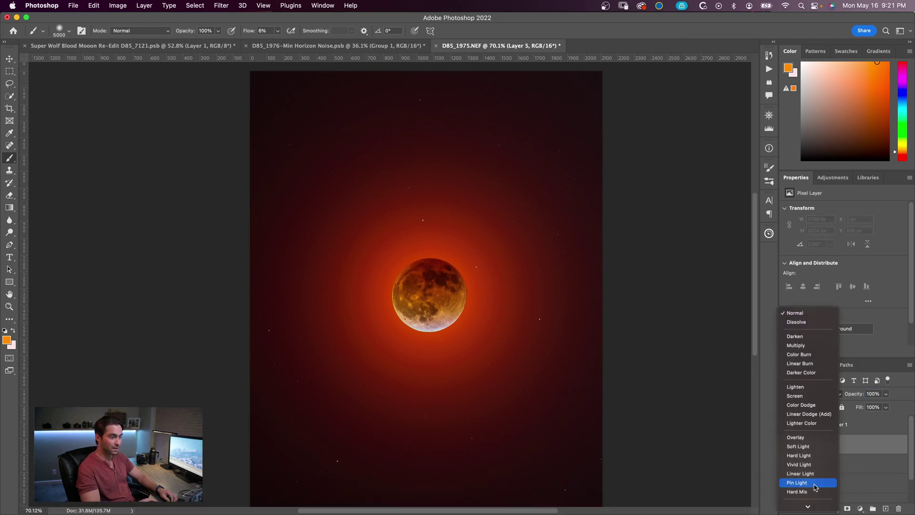
left_click(812, 455)
- Paint a pale peach glow close around the moon with a small brush, then add empty Layer 6
left_click_drag(829, 100, 829, 44)
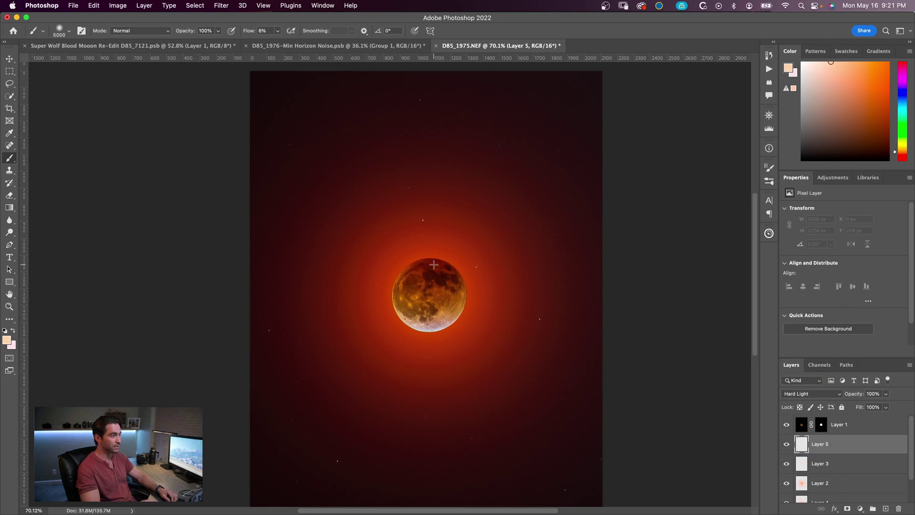
key("bracketleft")
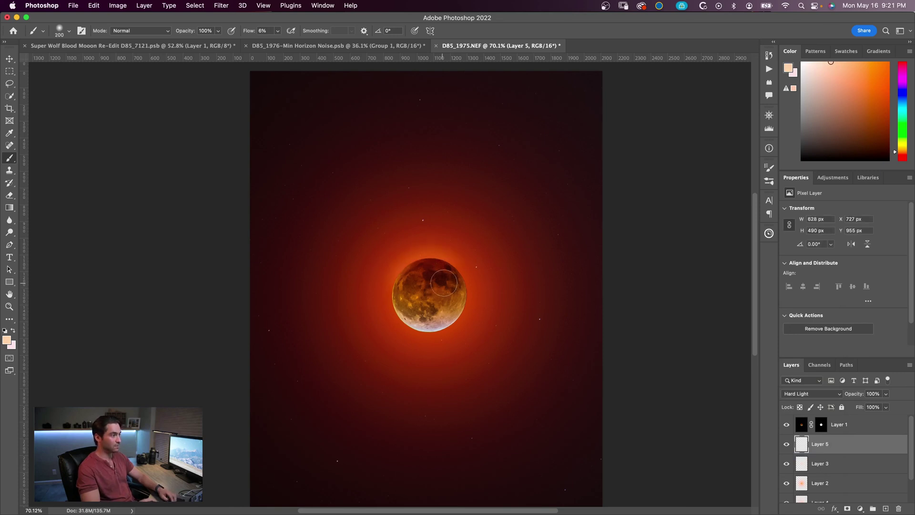
mouse_move(433, 264)
left_mouse_down()
mouse_move(458, 277)
mouse_move(419, 255)
mouse_move(384, 266)
mouse_move(439, 296)
mouse_move(458, 294)
mouse_move(443, 269)
mouse_move(429, 276)
mouse_move(440, 284)
mouse_move(409, 286)
mouse_move(432, 257)
left_mouse_up()
left_click(429, 248)
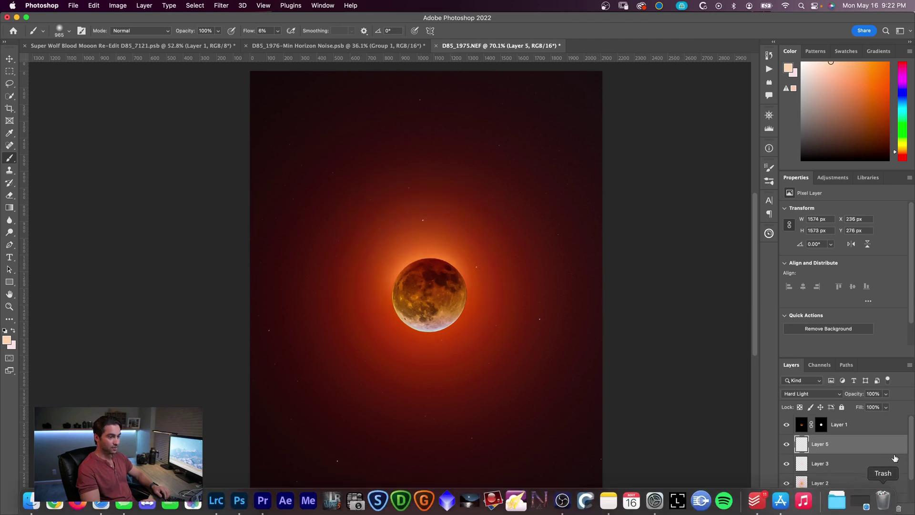
left_click(884, 509)
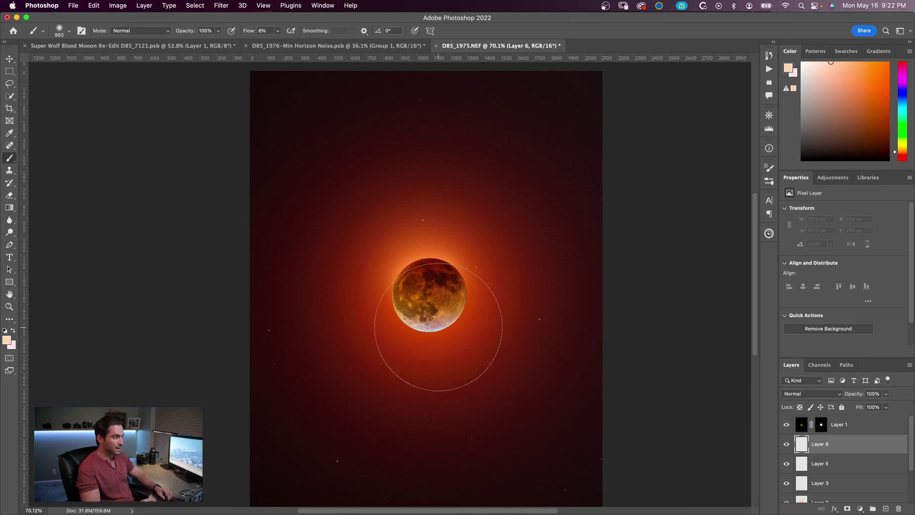
- Sample a pale lavender from the moon's rim and zoom in and out to inspect the edge
left_click(450, 318, "alt")
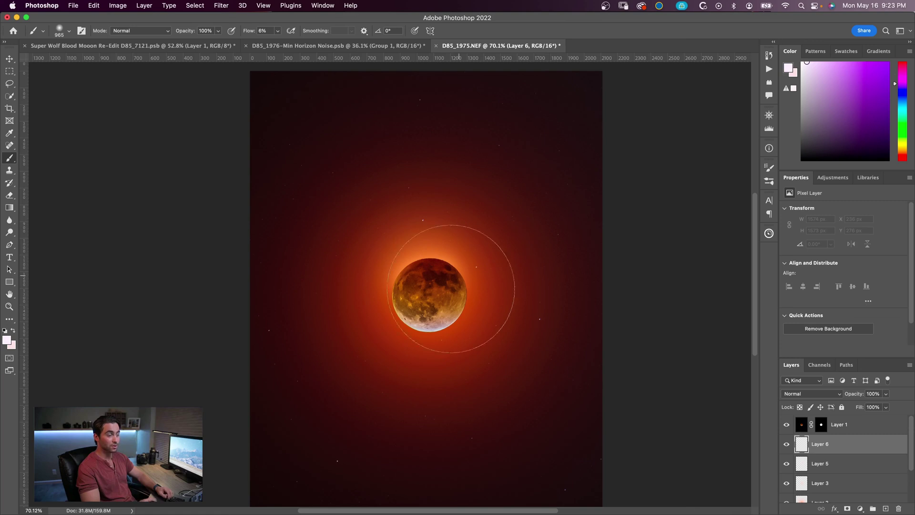
scroll(436, 329, "up", 4)
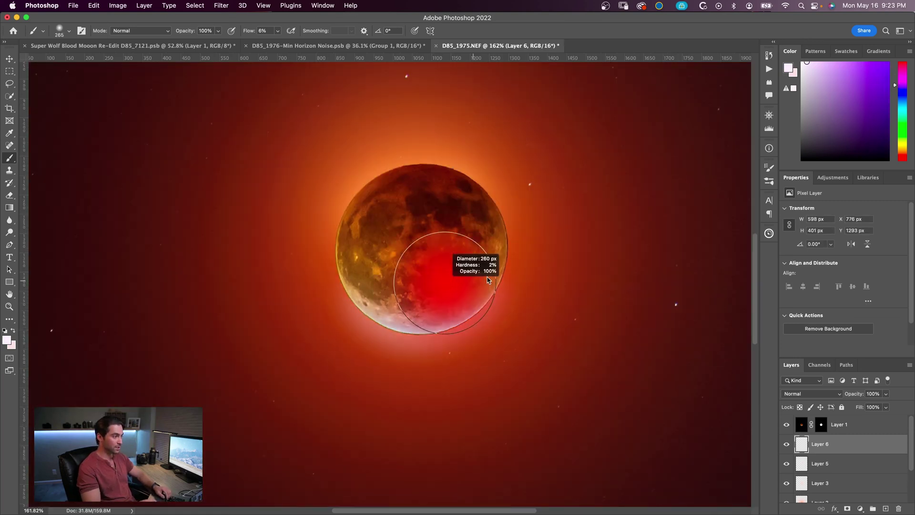
scroll(419, 310, "down", 4)
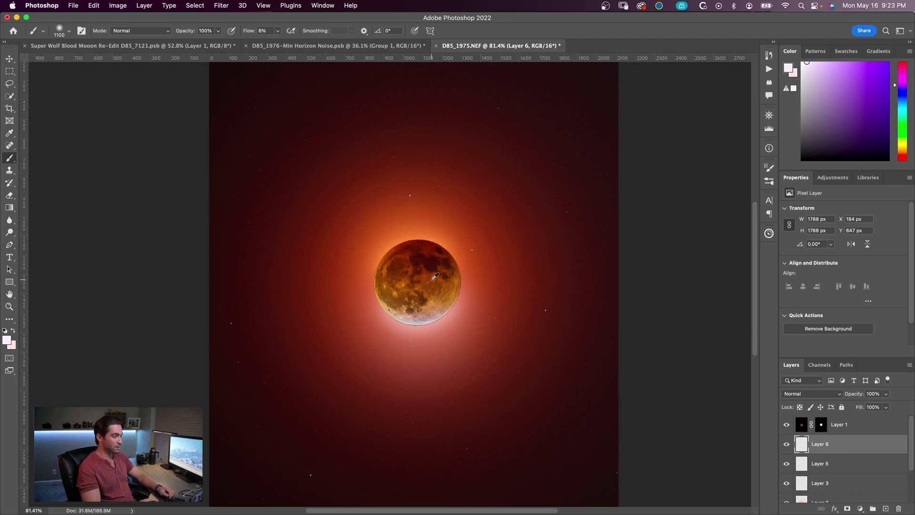
scroll(433, 278, "up", 6)
scroll(434, 278, "down", 3)
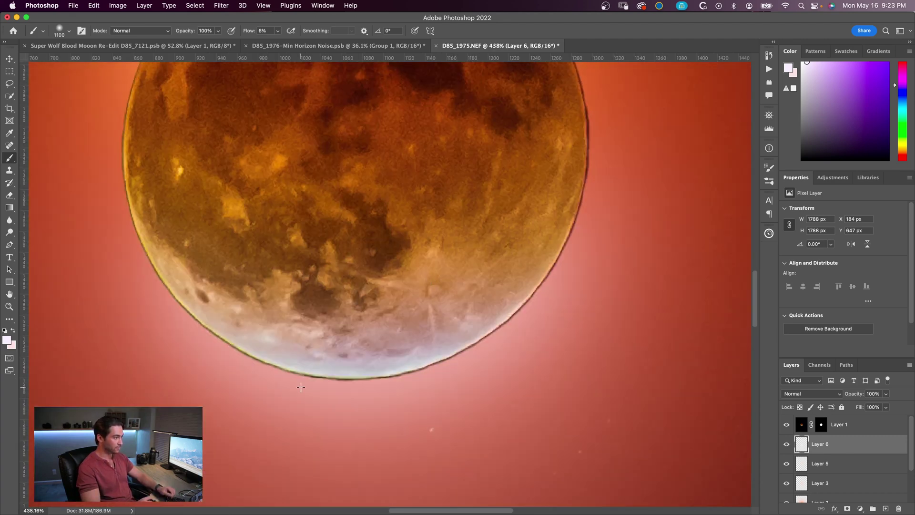
scroll(231, 283, "up", 3)
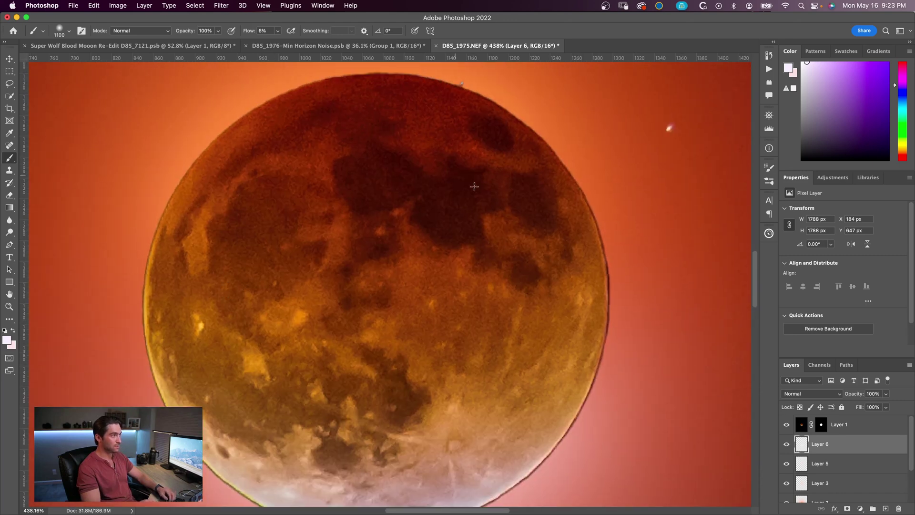
scroll(616, 323, "down", 3)
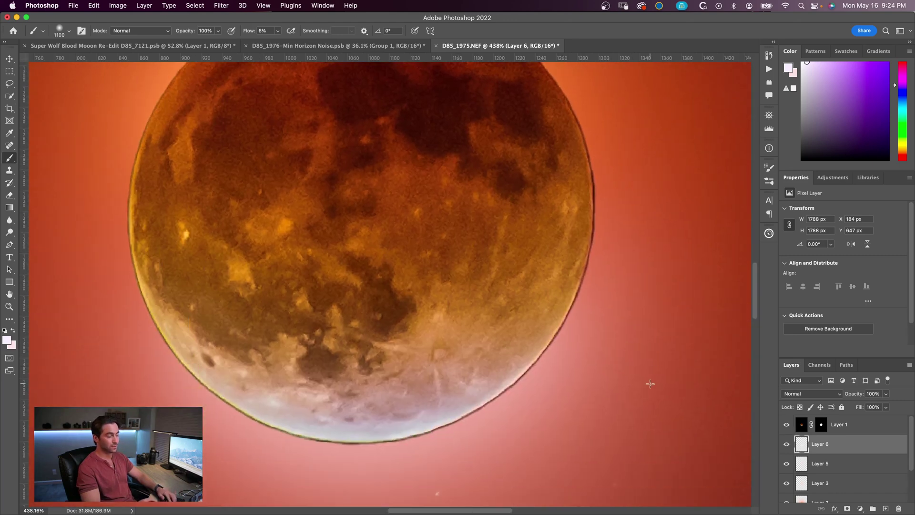
scroll(536, 348, "down", 10)
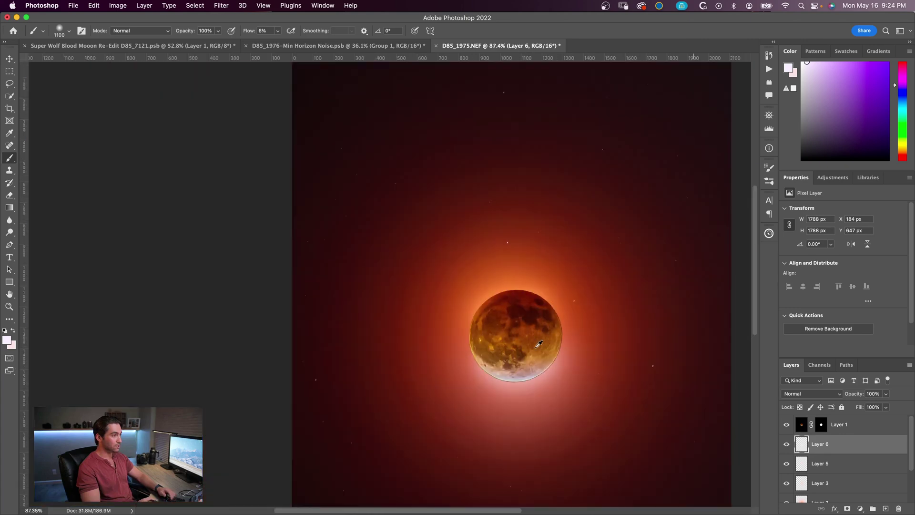
scroll(536, 347, "up", 7)
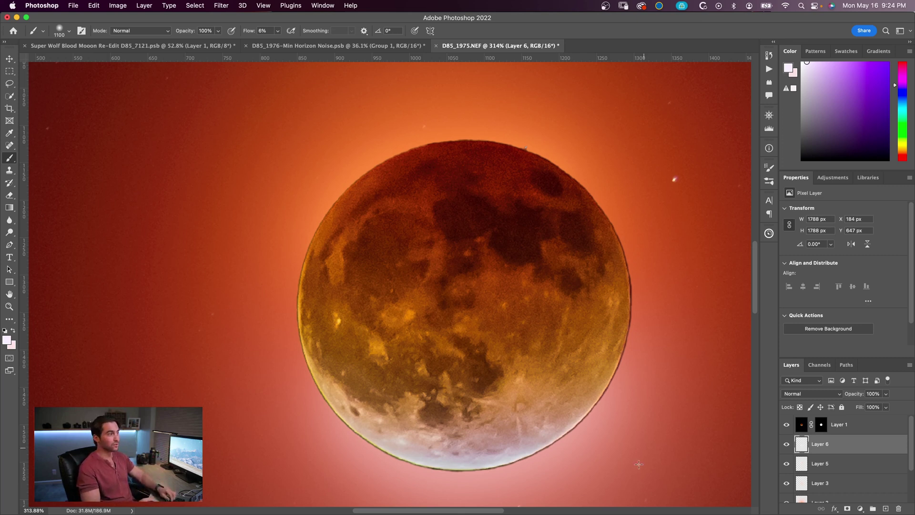
- Load Layer 1's moon mask as a selection and zoom in on its right rim edge
left_click(822, 426, "super")
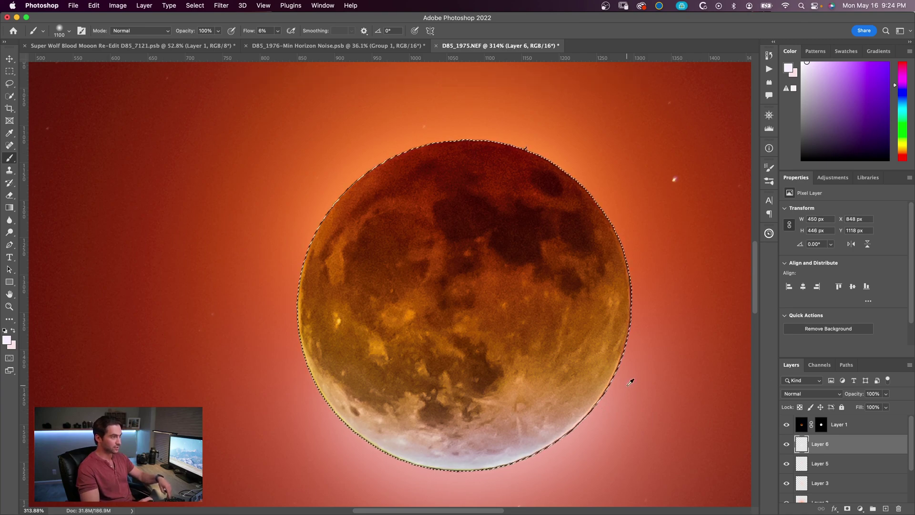
scroll(629, 378, "up", 3)
scroll(607, 342, "up", 4)
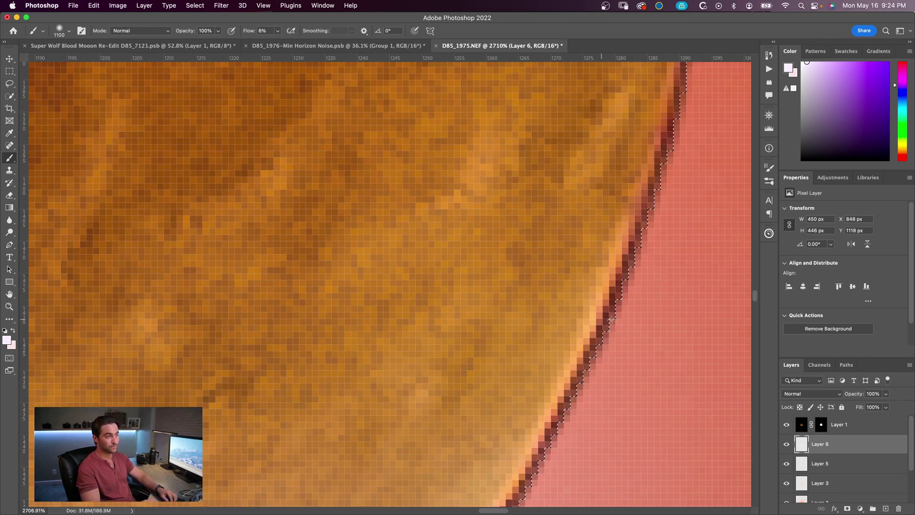
- Contract the moon selection by 2 px via Select > Modify
left_click(203, 4)
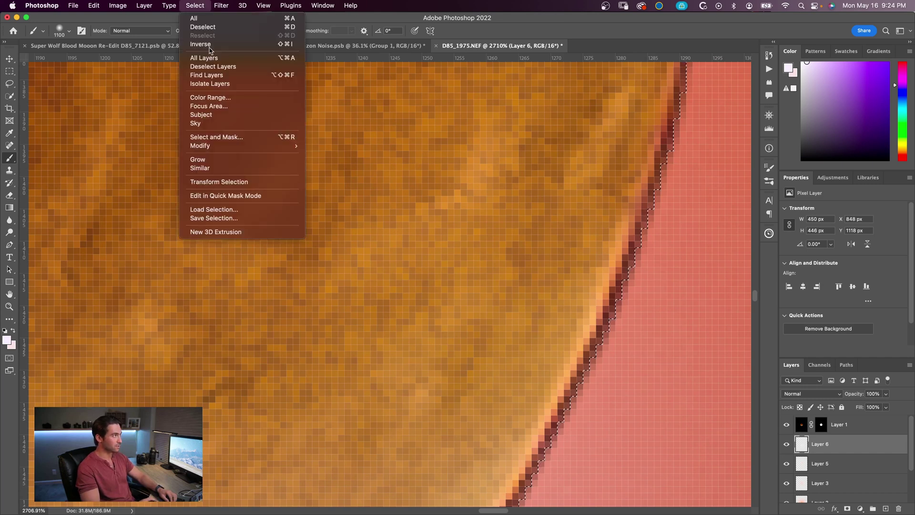
mouse_move(285, 145)
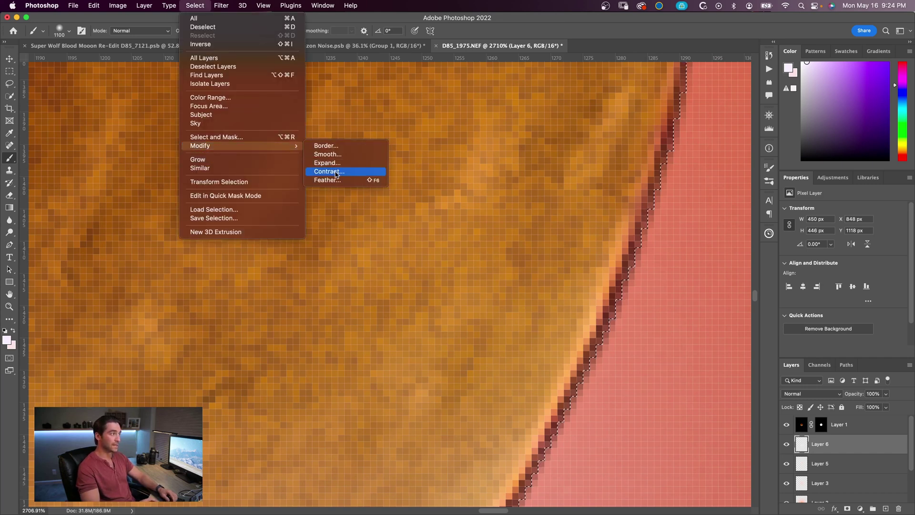
key("Escape")
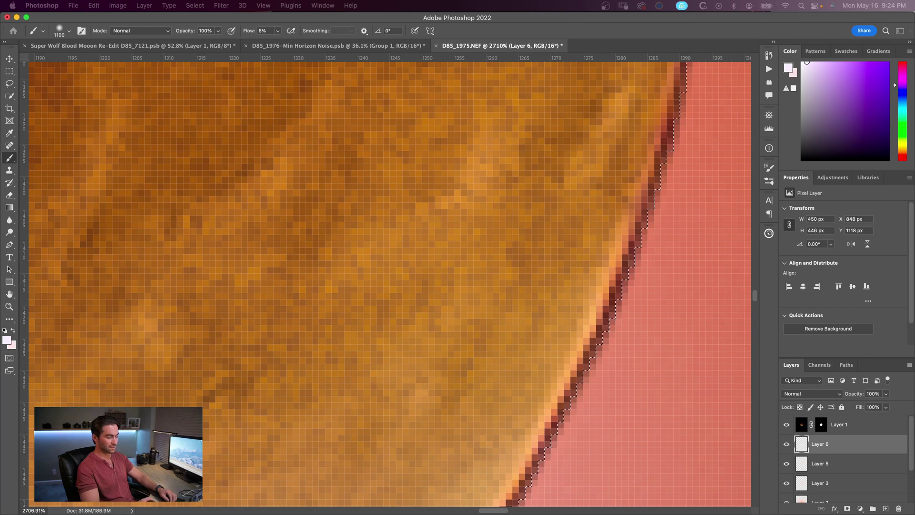
key("Return")
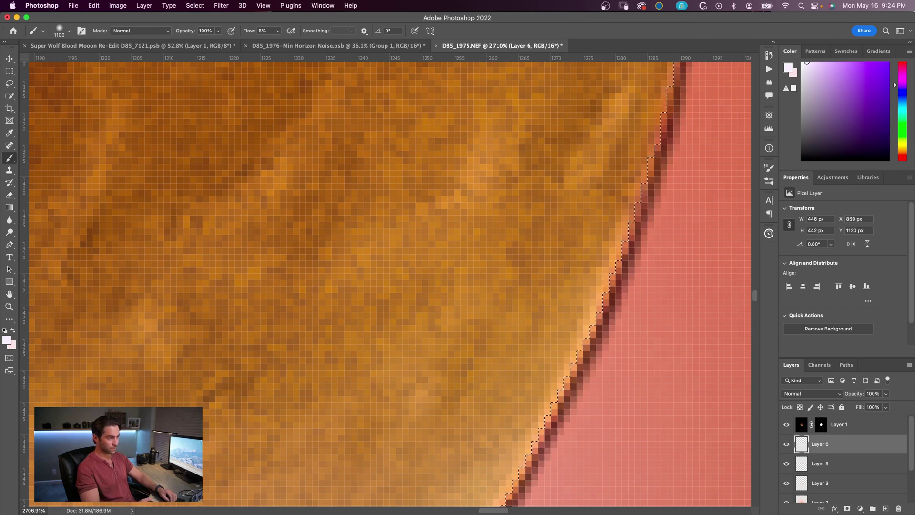
scroll(626, 317, "down", 3)
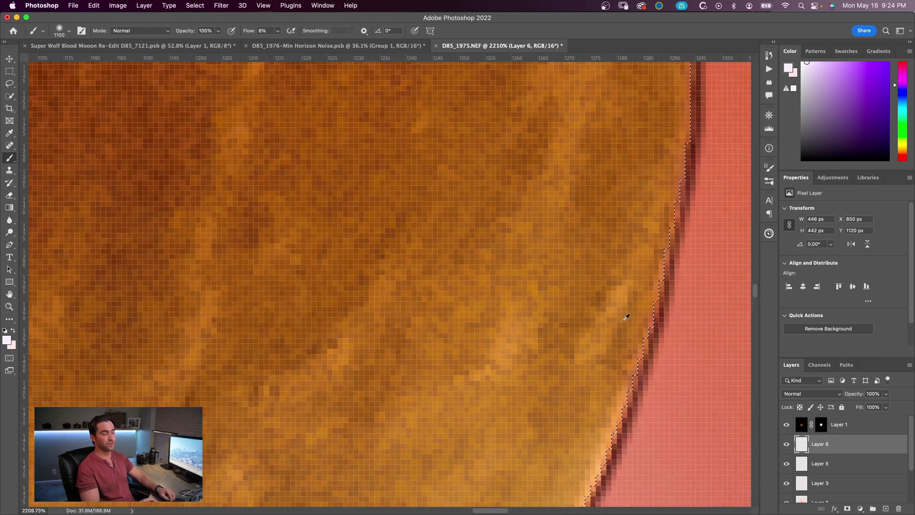
scroll(627, 317, "down", 2)
scroll(624, 319, "up", 5)
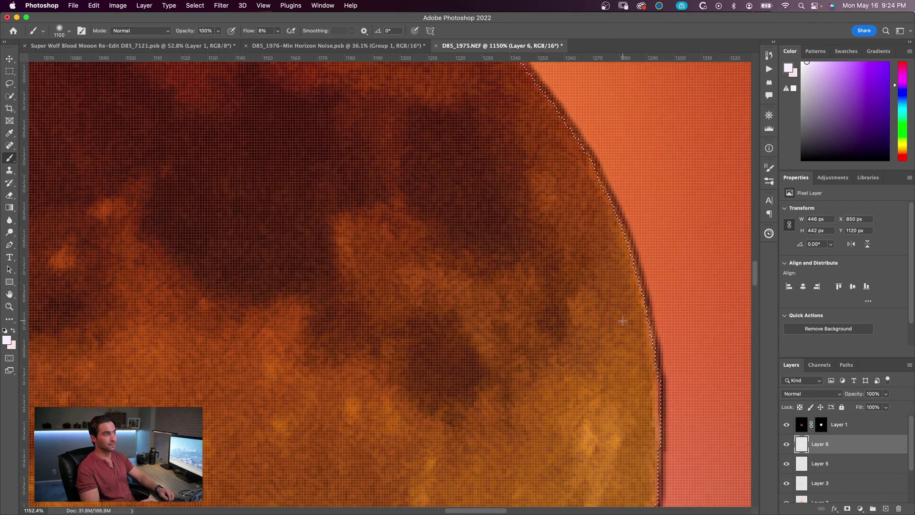
- Expand the moon selection by 2 px via Select > Modify
left_click(195, 5)
mouse_move(248, 145)
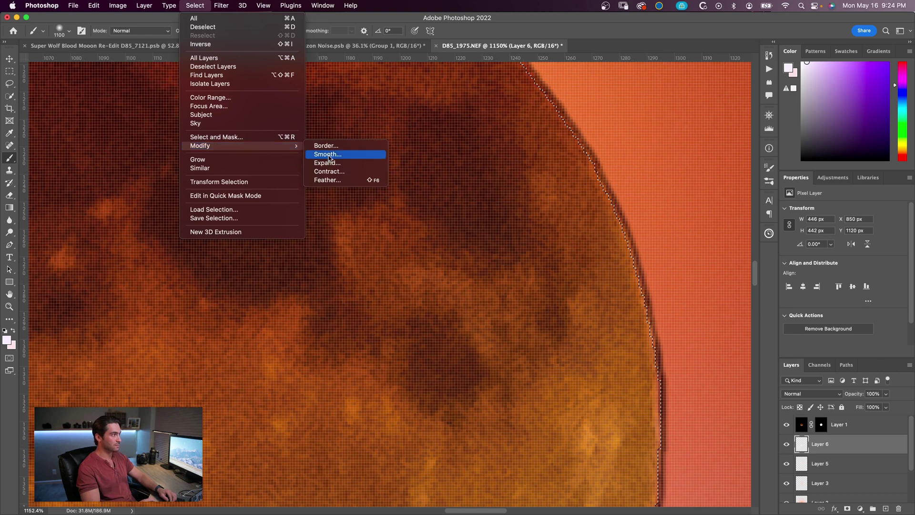
left_click(357, 188)
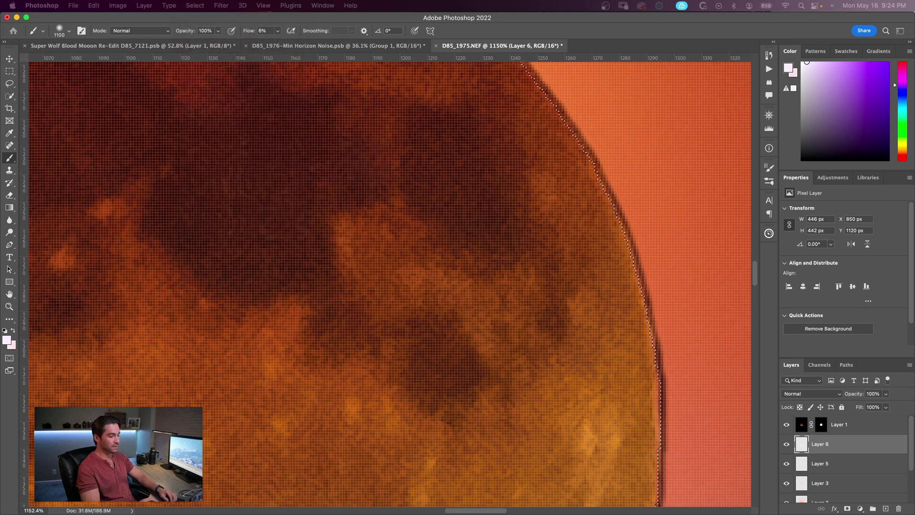
key("Return")
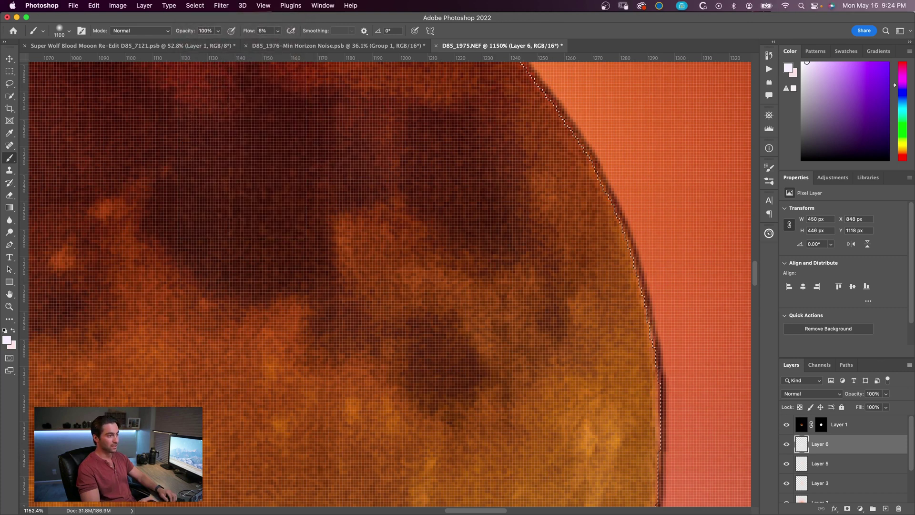
scroll(665, 273, "down", 6)
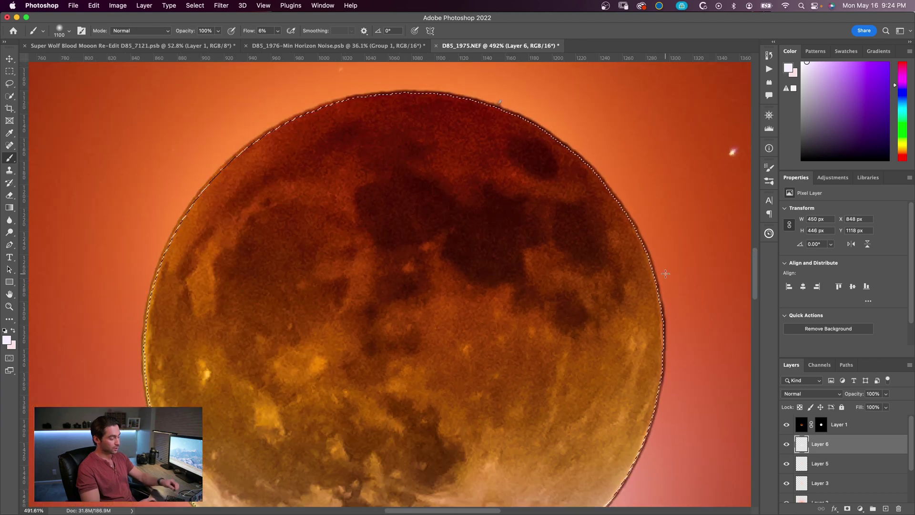
- Invert the selection so it covers everything outside the moon
key("super+shift+i")
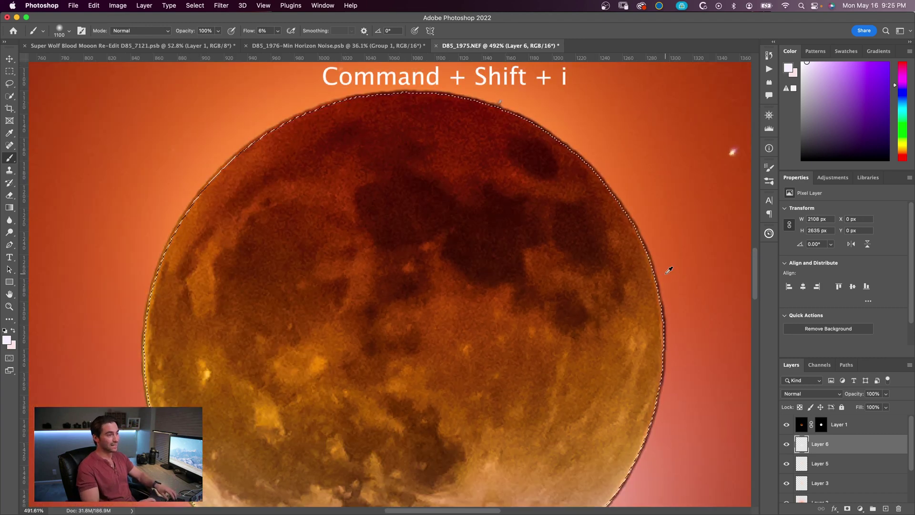
scroll(665, 274, "down", 3)
scroll(669, 270, "down", 5)
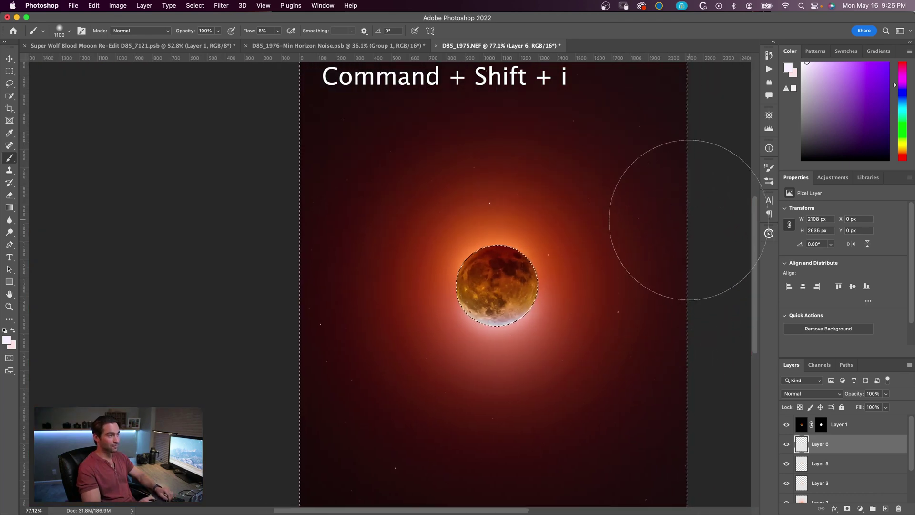
scroll(474, 316, "up", 2)
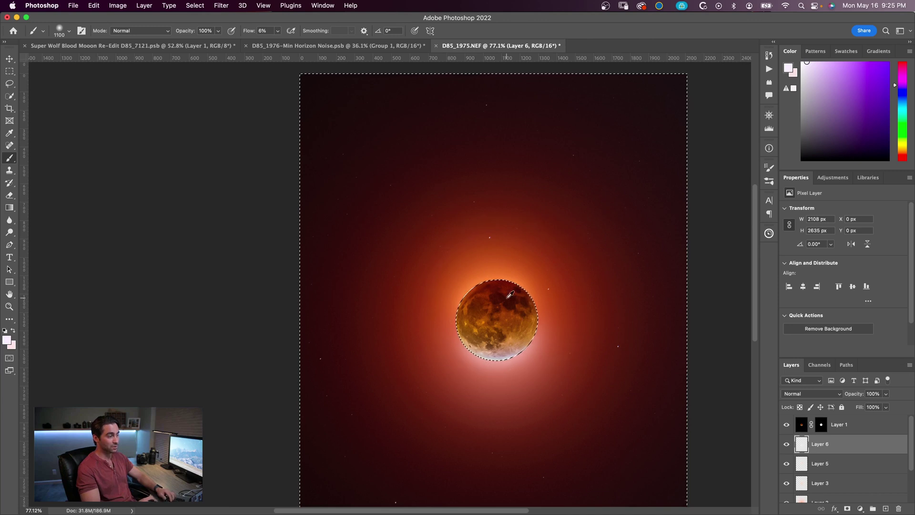
scroll(508, 297, "up", 2)
scroll(510, 294, "up", 4)
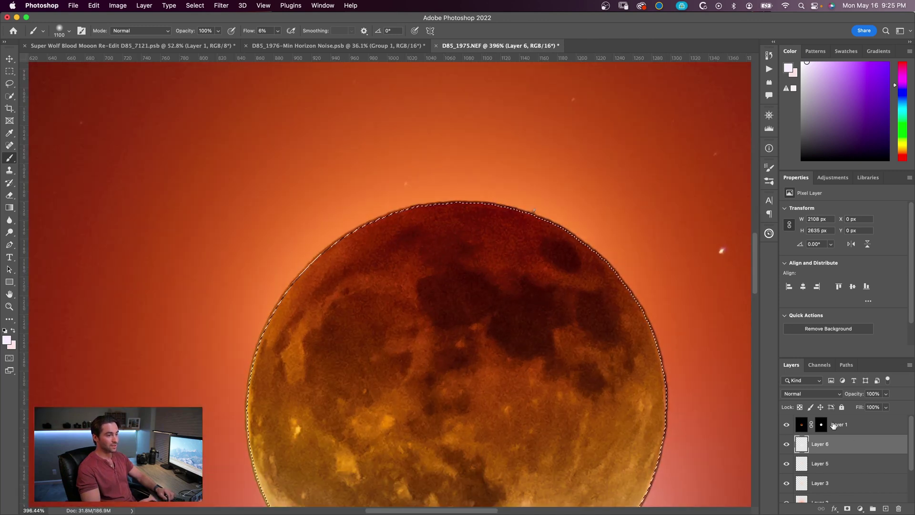
- Target Layer 1's mask, hide selection edges, and set the brush to 45 px at 100% flow
left_click(822, 428)
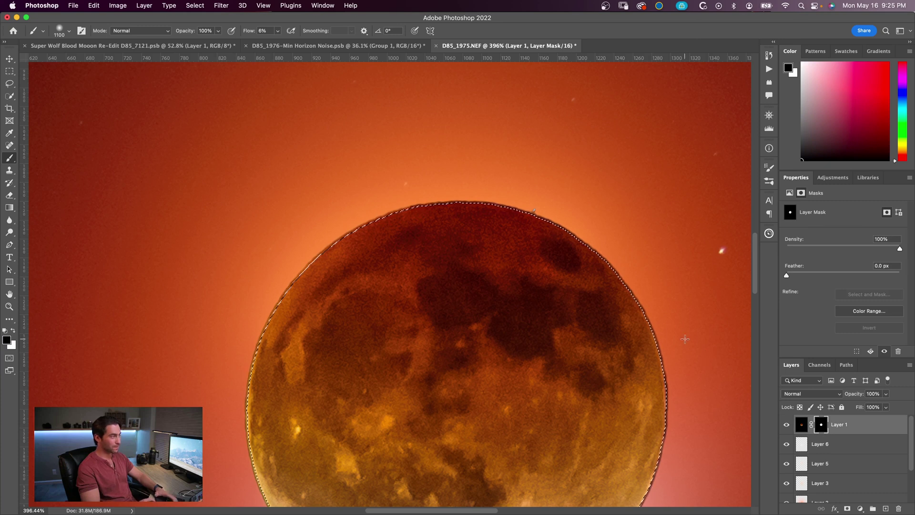
key("super+h")
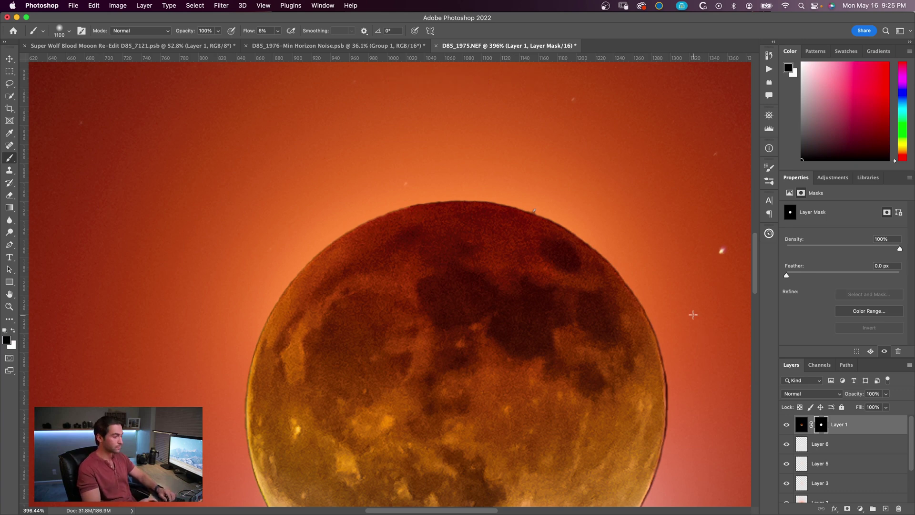
left_click_drag(657, 288, 198, 267)
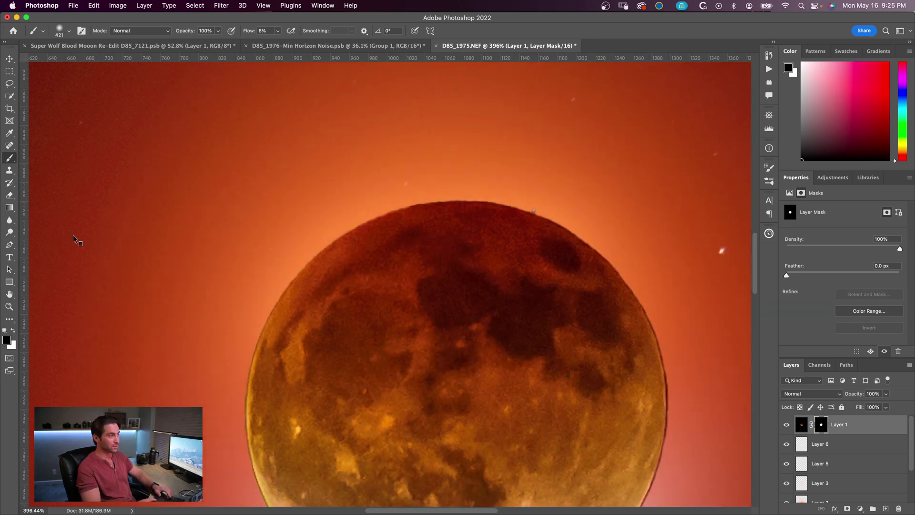
left_click_drag(484, 241, 480, 234)
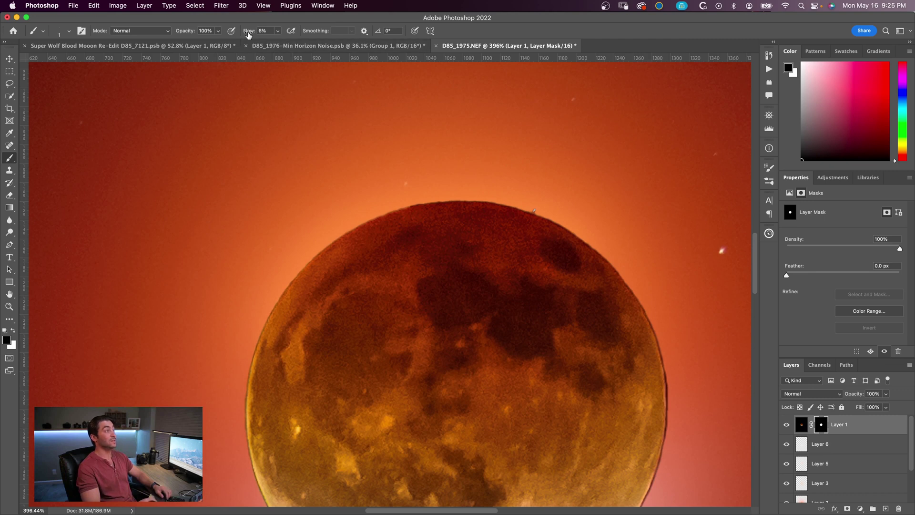
key("Return")
scroll(617, 376, "down", 3)
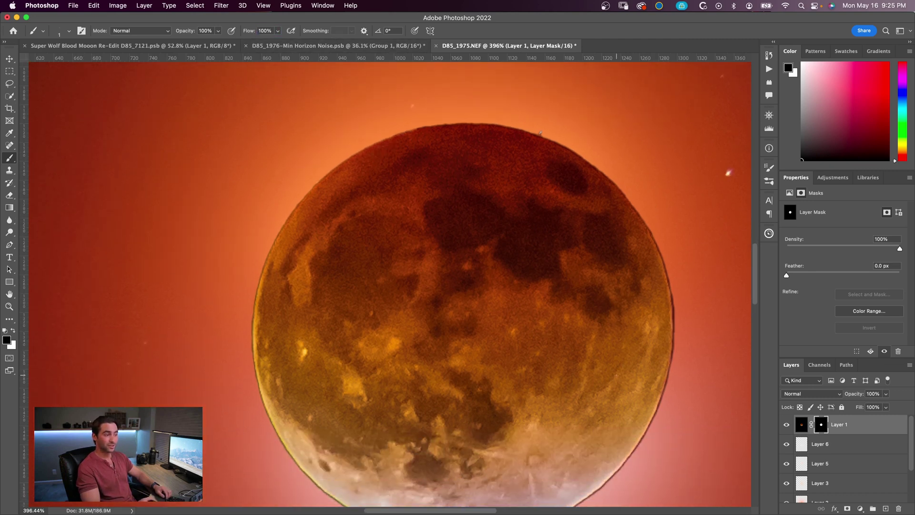
left_click_drag(617, 376, 634, 375)
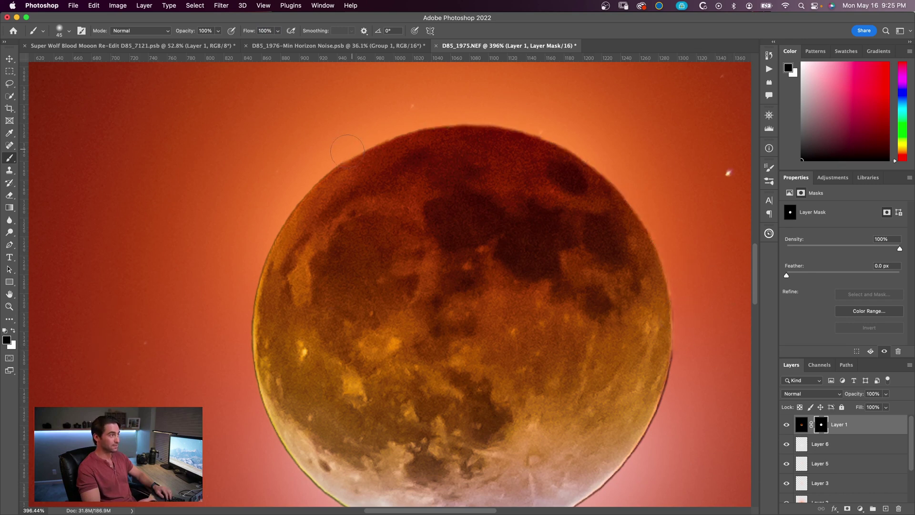
- Leave Layer 1's mask with Cmd+2 and pan around the moon's layered glow to review it
scroll(524, 469, "down", 2)
scroll(525, 468, "right", 1)
scroll(666, 292, "down", 3)
key("super+2")
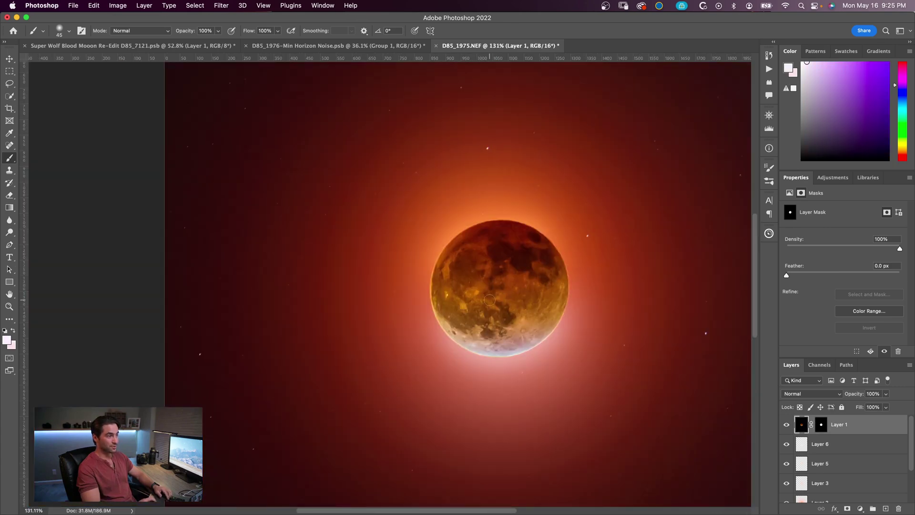
scroll(493, 296, "up", 2)
scroll(489, 299, "down", 1)
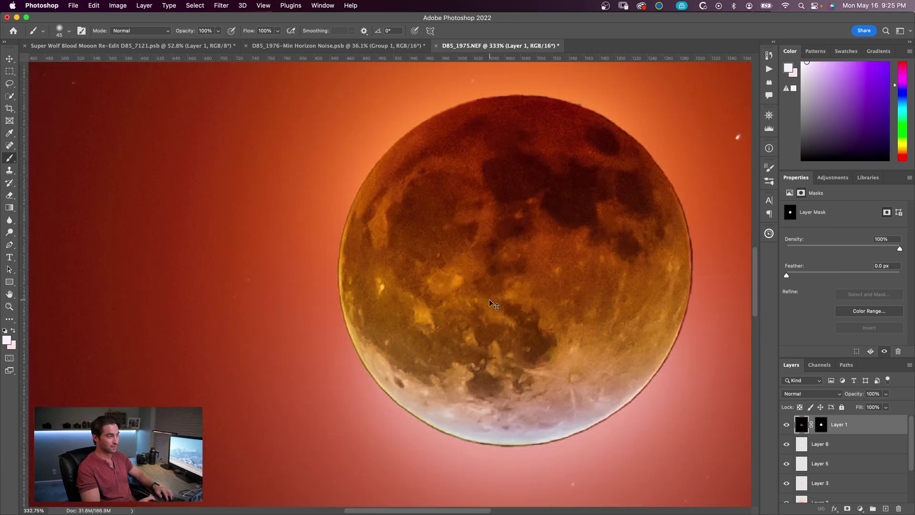
scroll(489, 299, "down", 2)
scroll(433, 329, "up", 3)
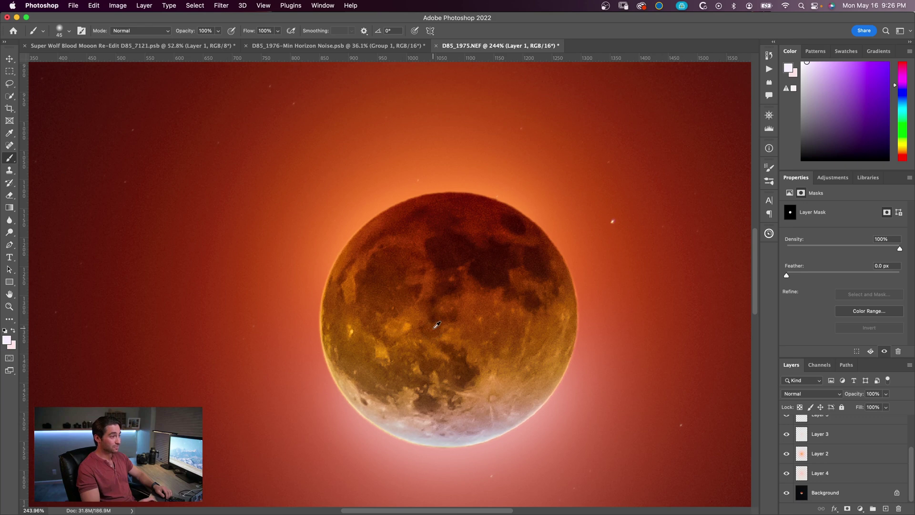
scroll(436, 325, "down", 5)
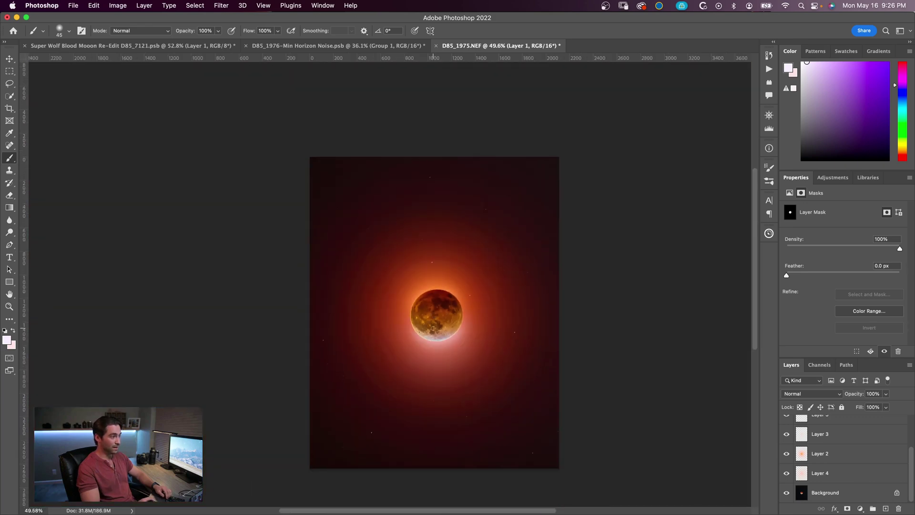
scroll(433, 328, "up", 1)
scroll(437, 324, "up", 1)
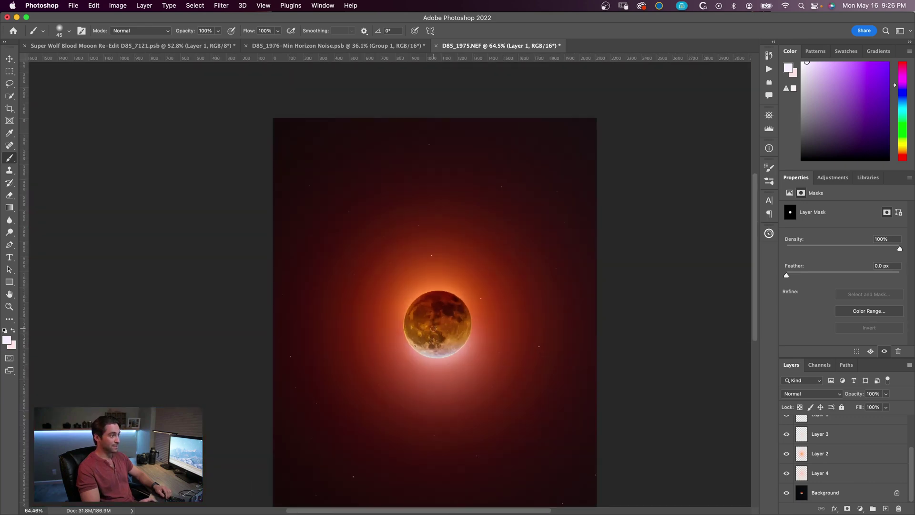